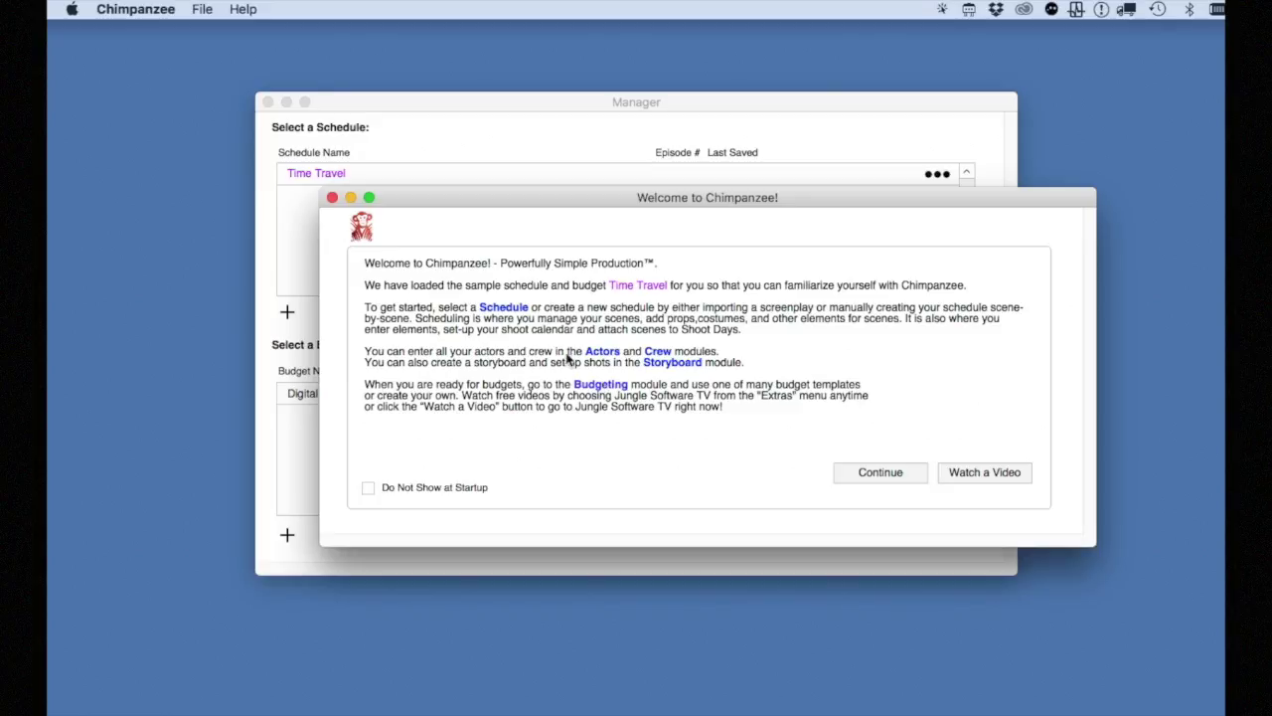
Step: Dismiss the welcome message and open the Time Travel schedule
{"action": "left_click", "coordinate": [332, 198]}
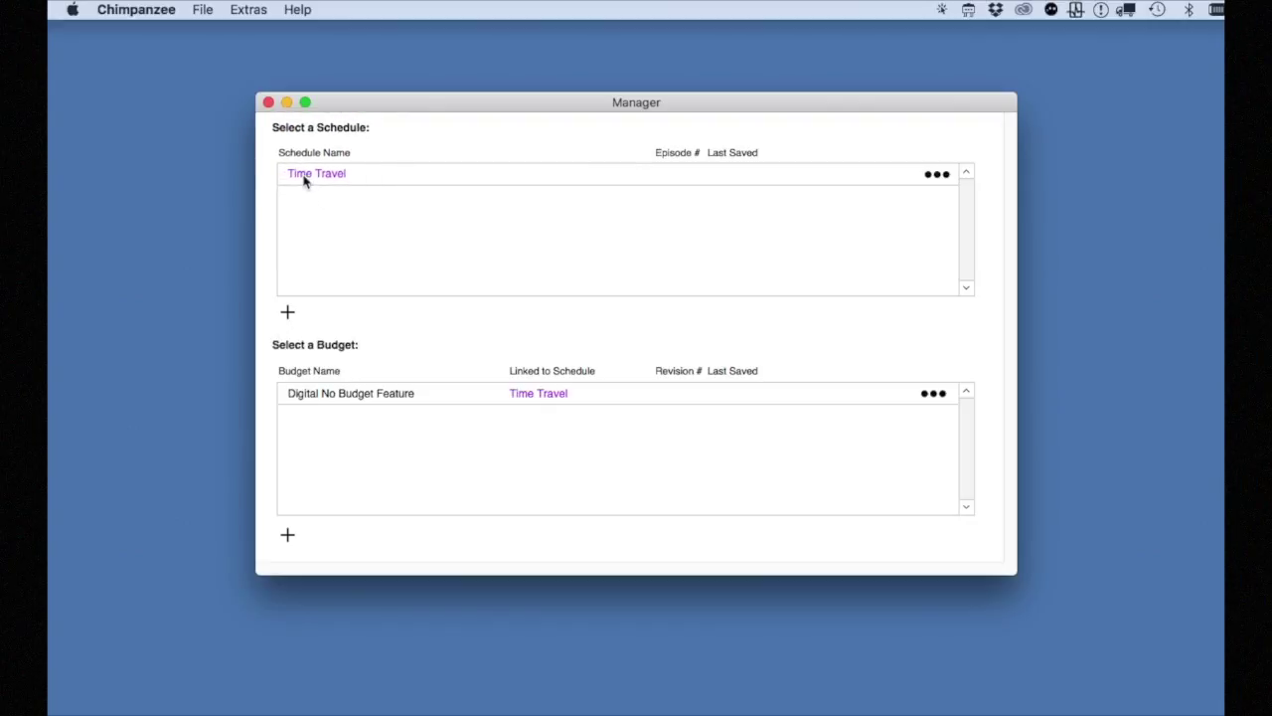
{"action": "left_click", "coordinate": [304, 175]}
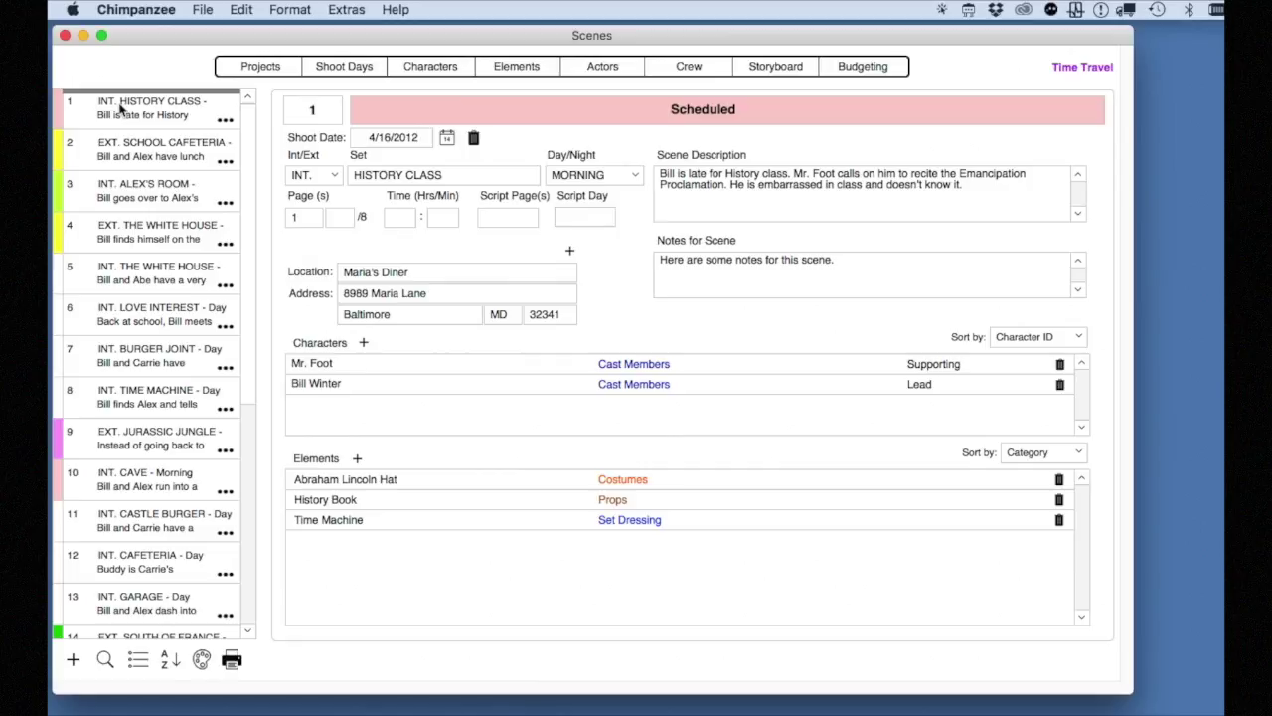
{"action": "left_click", "coordinate": [117, 191]}
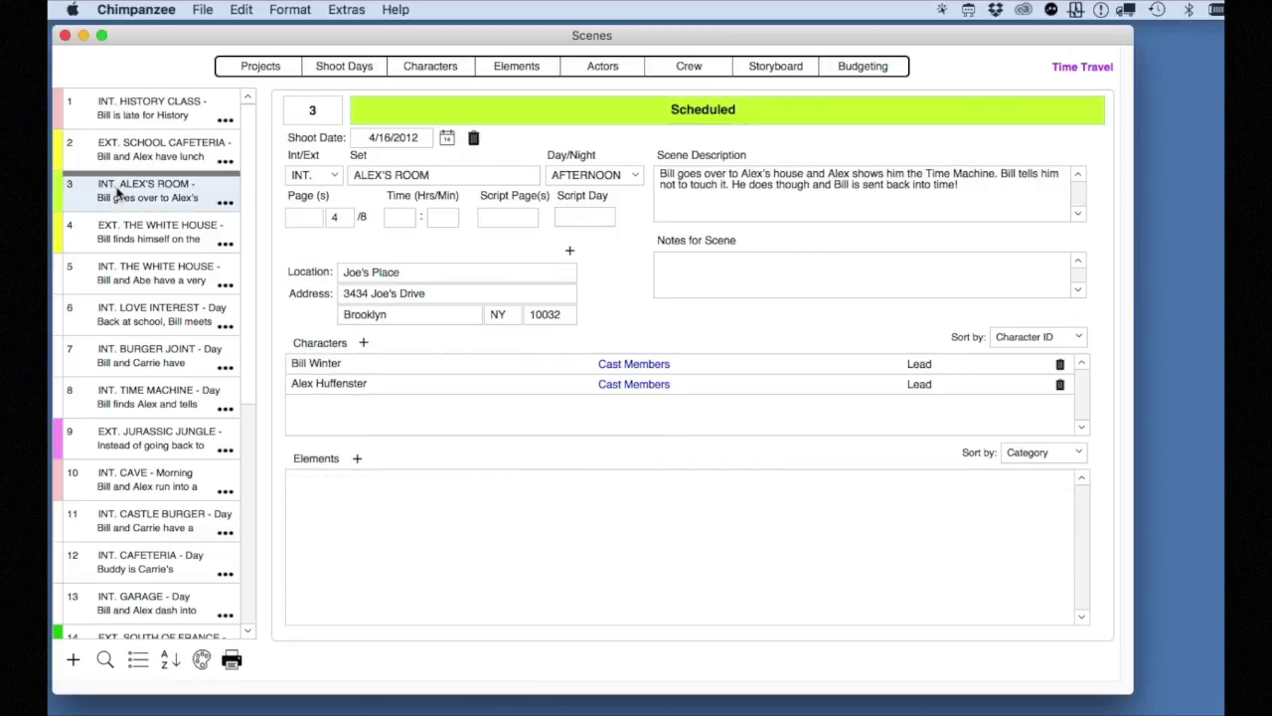
{"action": "left_click", "coordinate": [126, 238]}
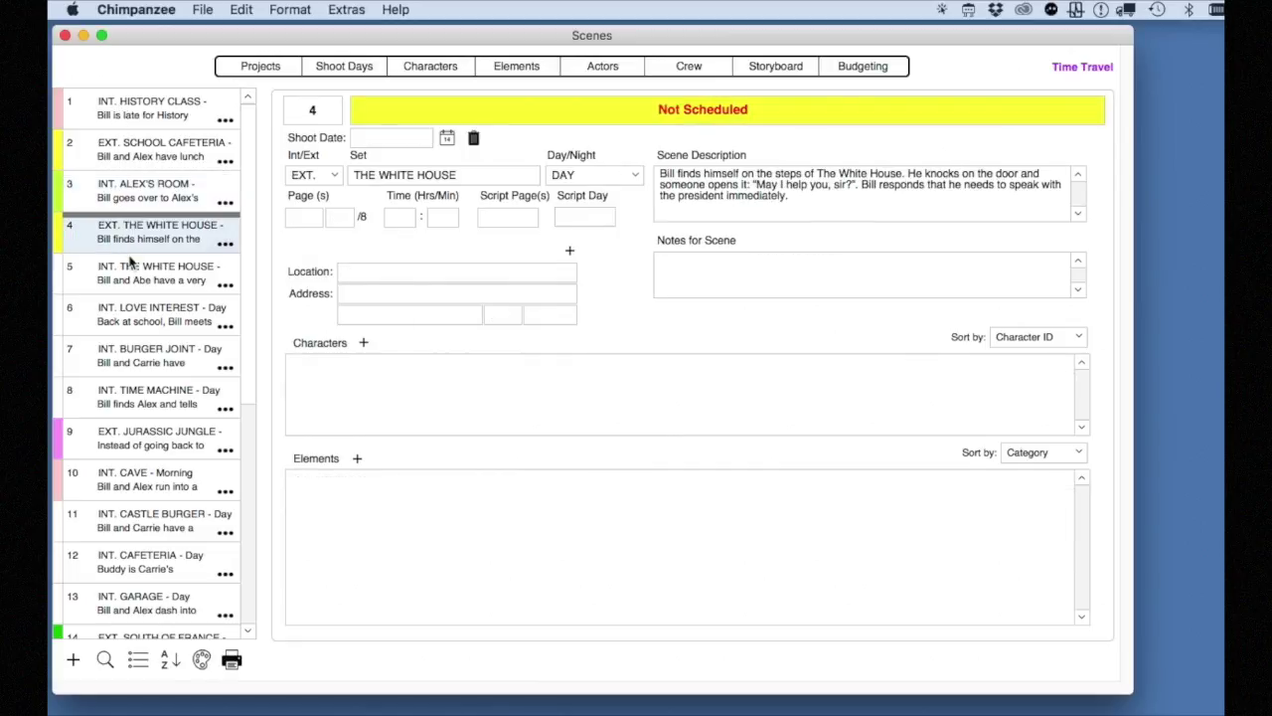
{"action": "left_click", "coordinate": [132, 272]}
{"action": "left_click", "coordinate": [141, 121]}
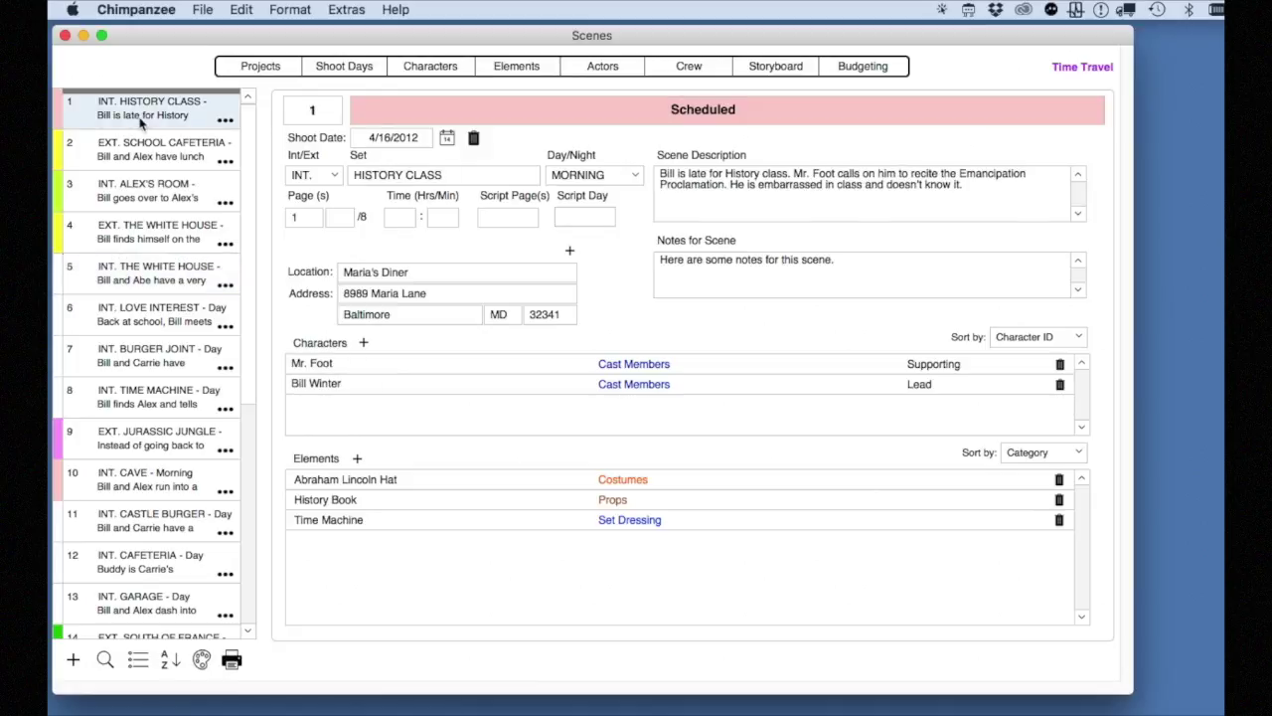
{"action": "left_click", "coordinate": [330, 175]}
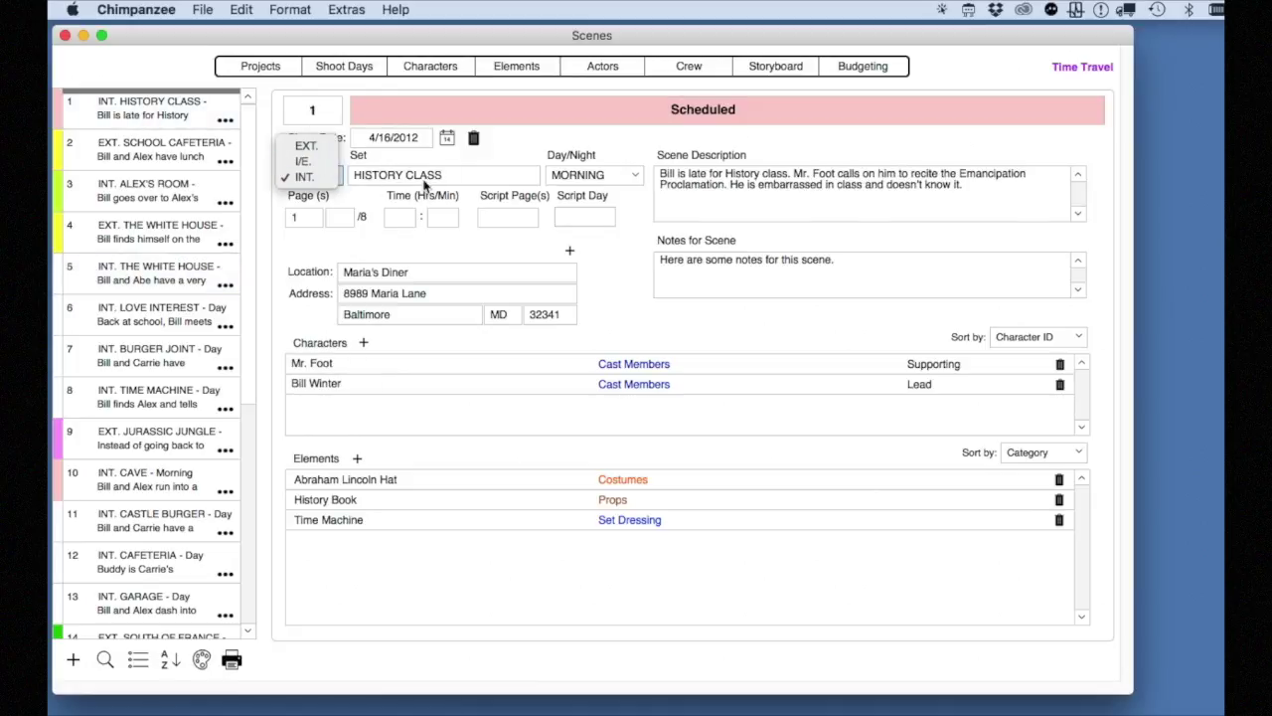
{"action": "left_click", "coordinate": [452, 180]}
{"action": "left_click", "coordinate": [614, 179]}
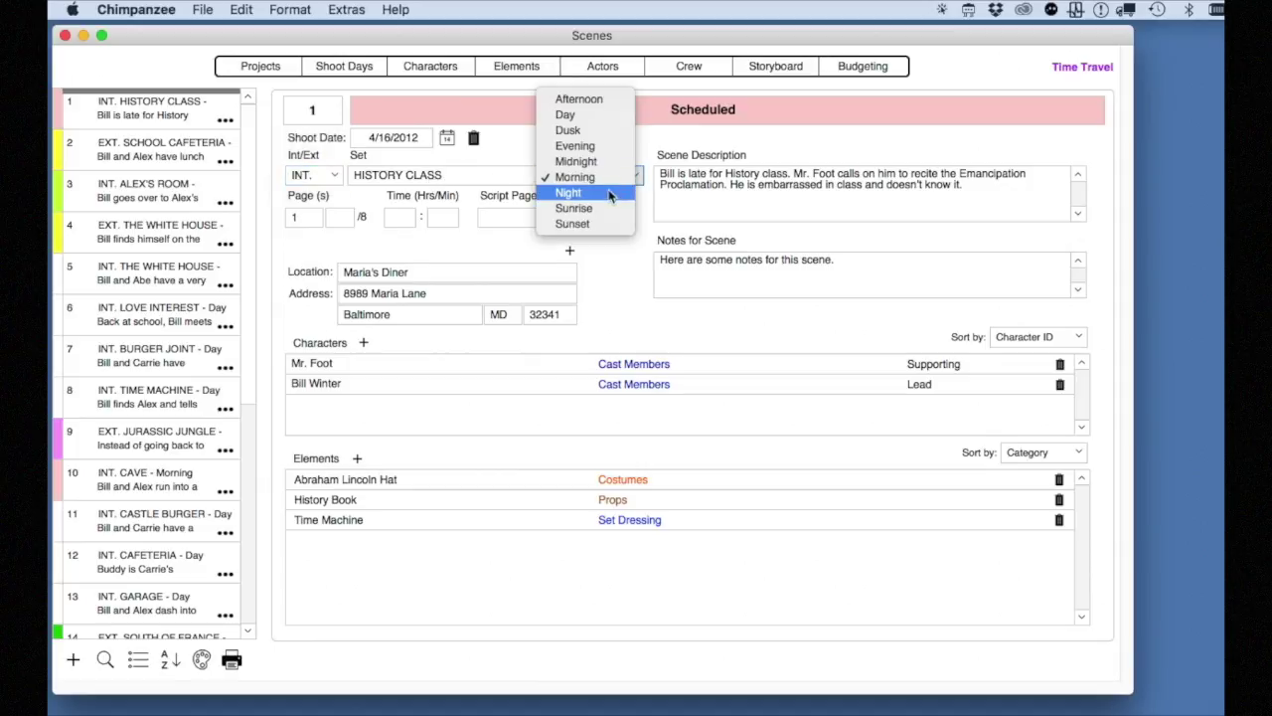
{"action": "left_click", "coordinate": [604, 209]}
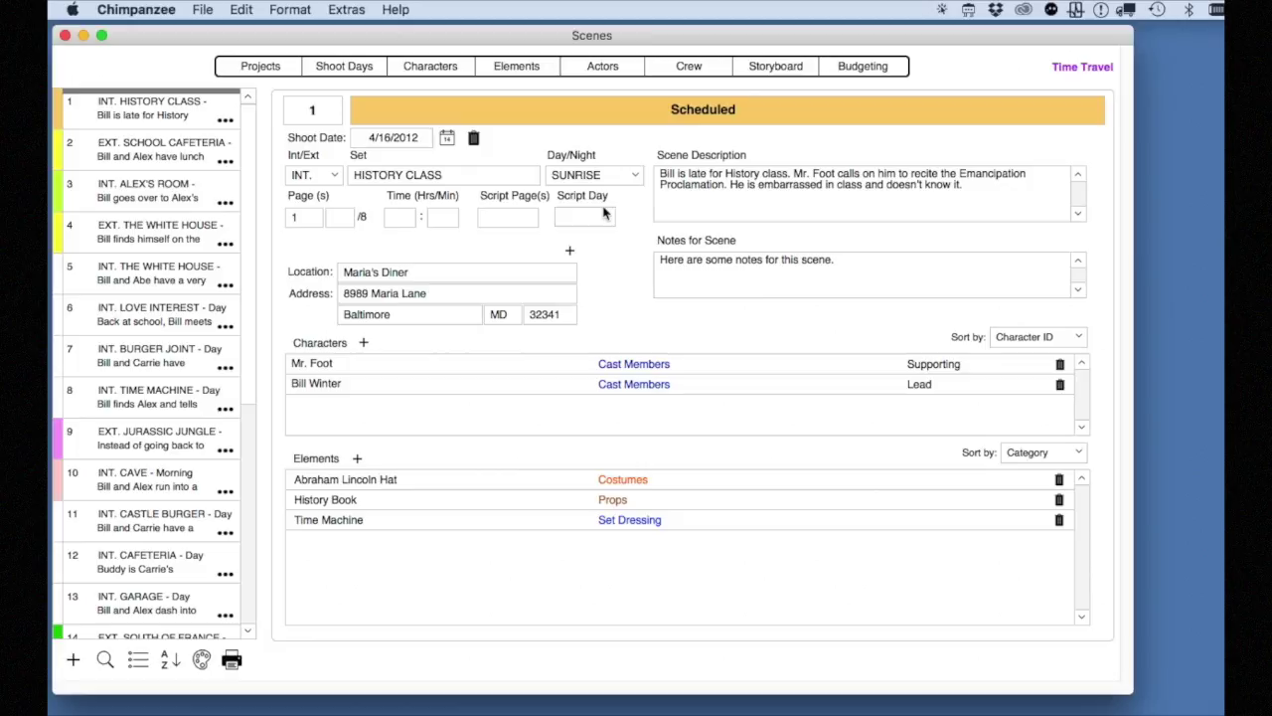
{"action": "left_click", "coordinate": [597, 177]}
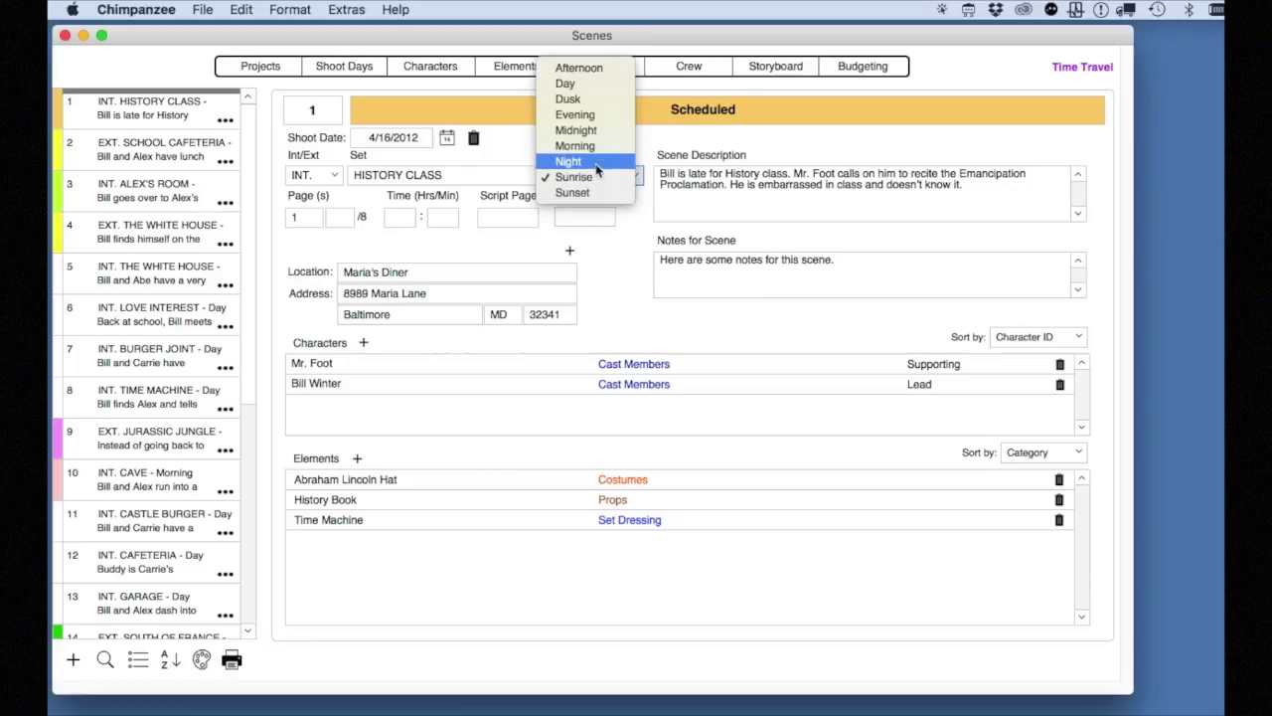
{"action": "left_click", "coordinate": [597, 146]}
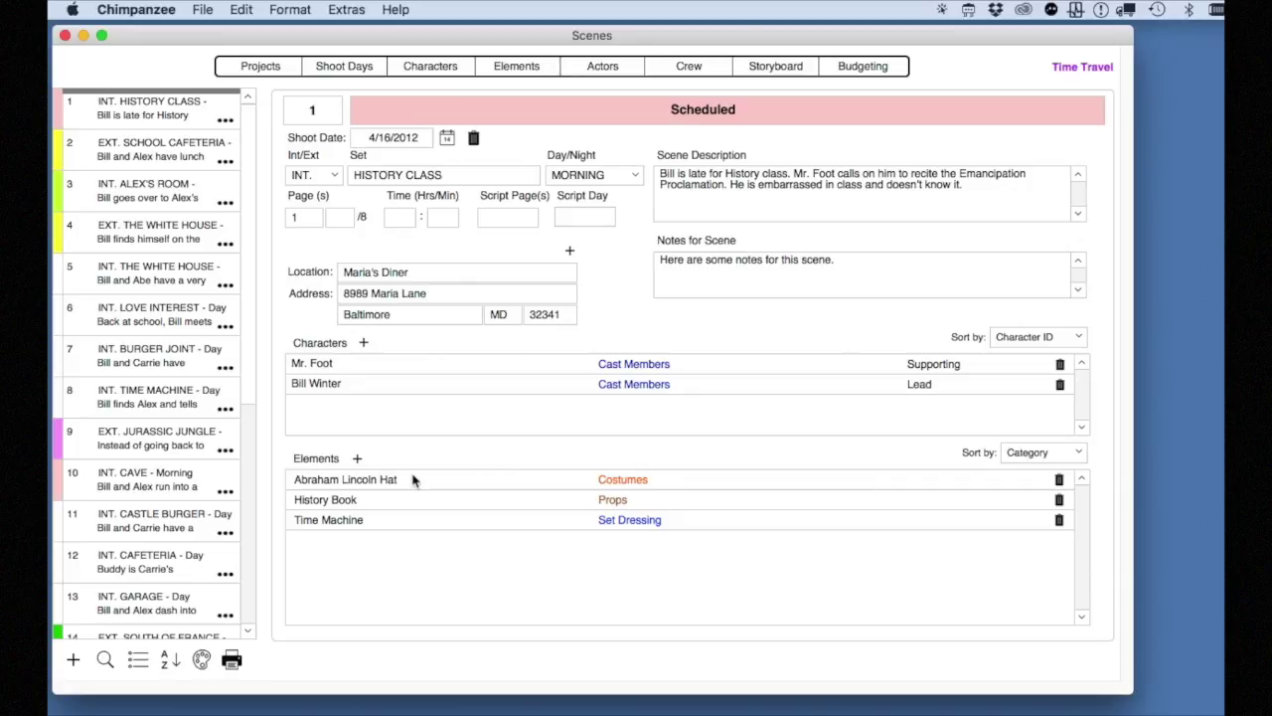
{"action": "left_click", "coordinate": [76, 660]}
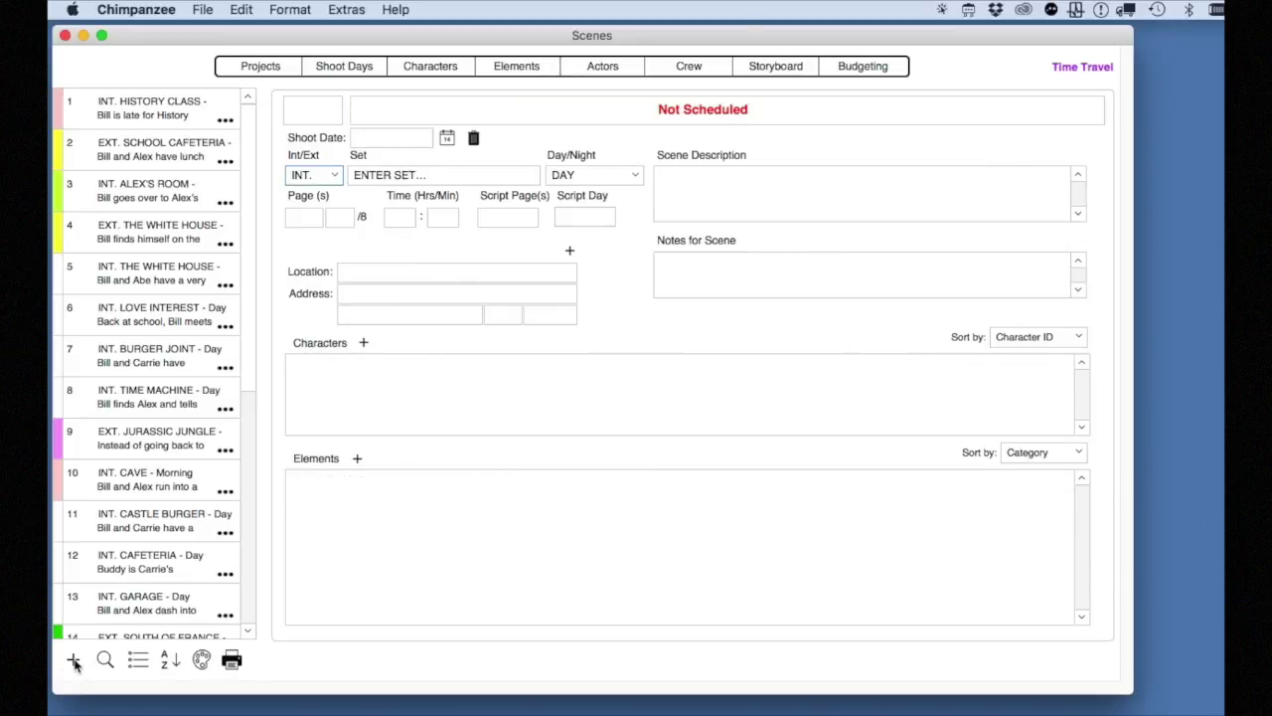
Step: Add a blank scene numbered 20, then go back to scene 1, HISTORY CLASS
{"action": "left_click", "coordinate": [313, 112]}
{"action": "type", "text": "20"}
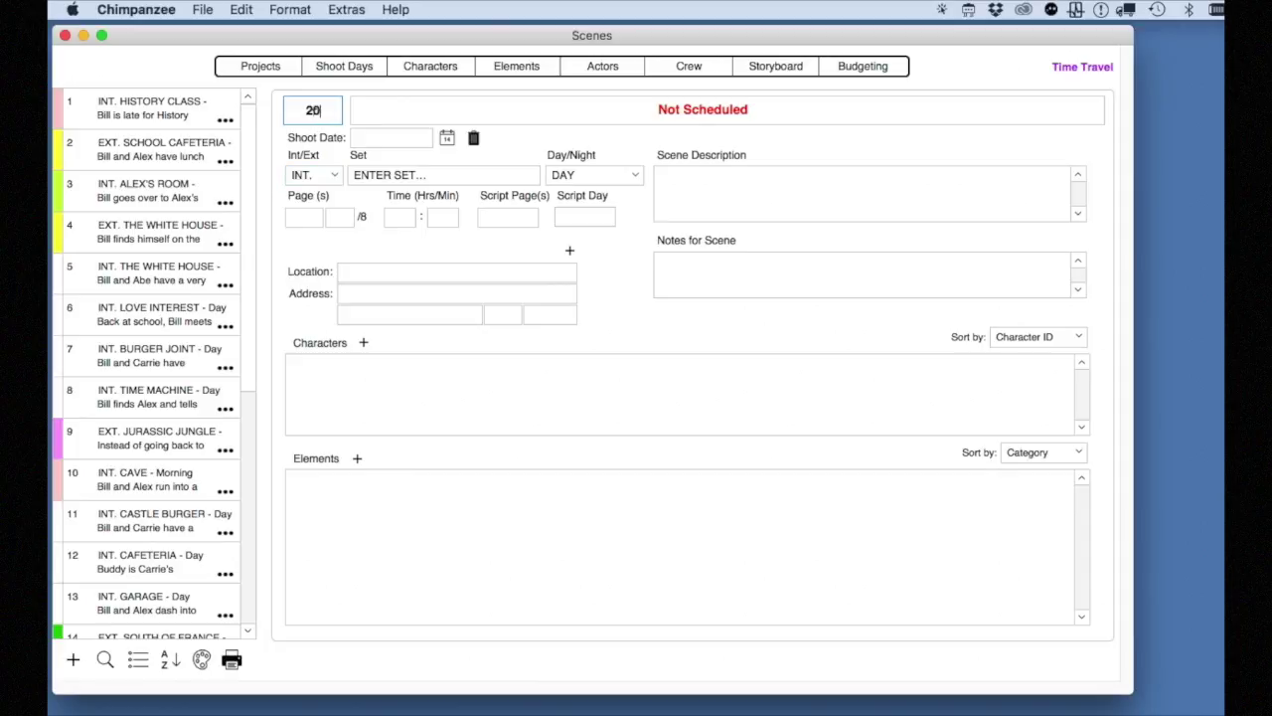
{"action": "left_click", "coordinate": [497, 166]}
{"action": "left_click", "coordinate": [170, 127]}
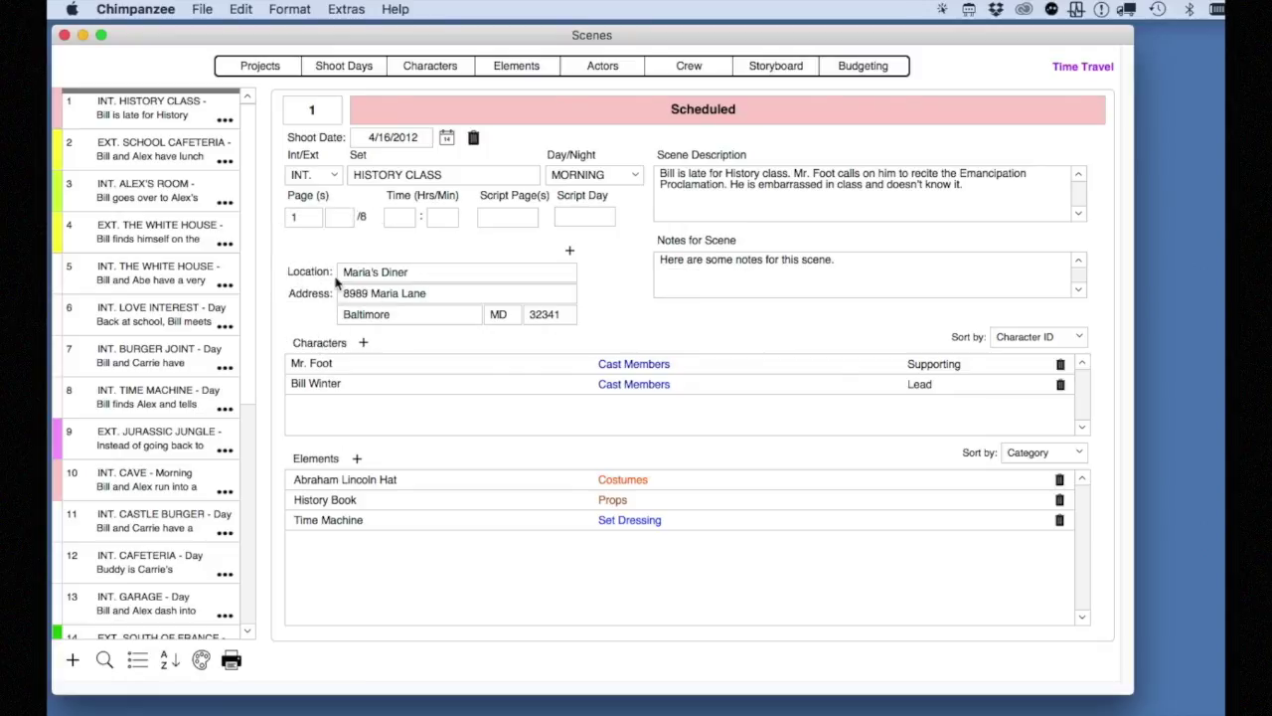
Step: Leave scene 1's location unchanged and show the characters available to add
{"action": "left_click", "coordinate": [363, 282]}
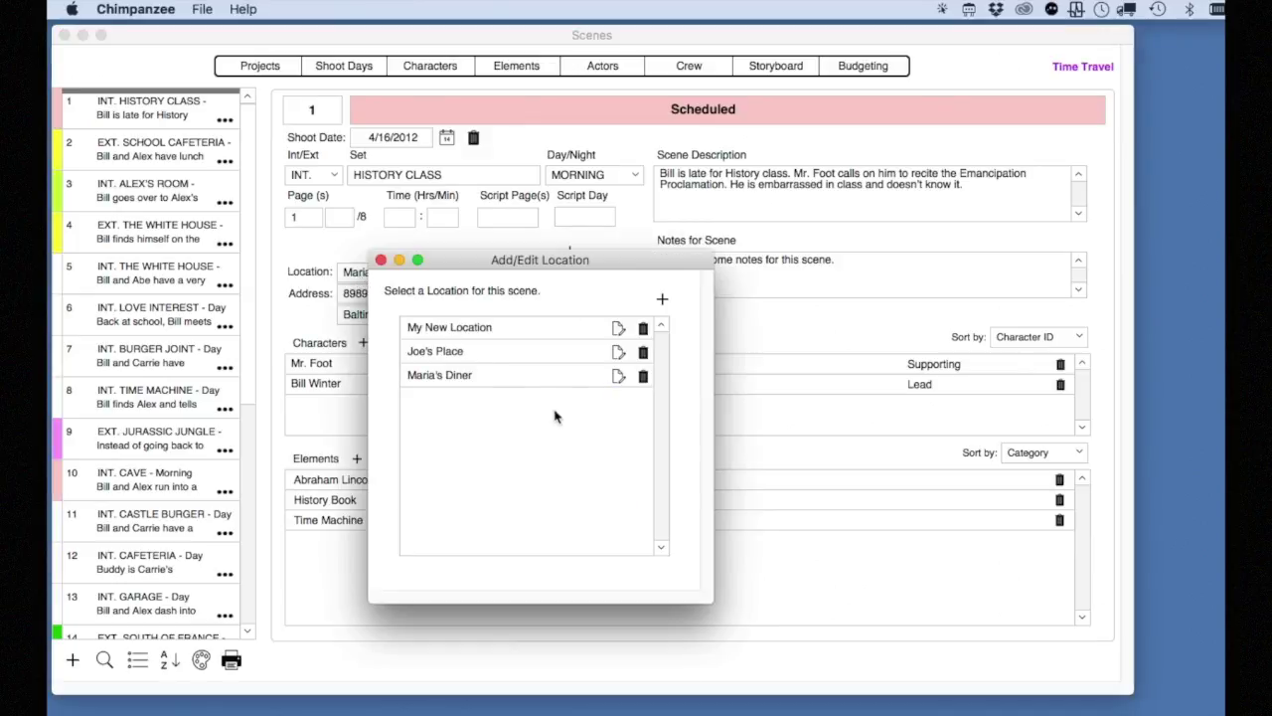
{"action": "left_click", "coordinate": [381, 260]}
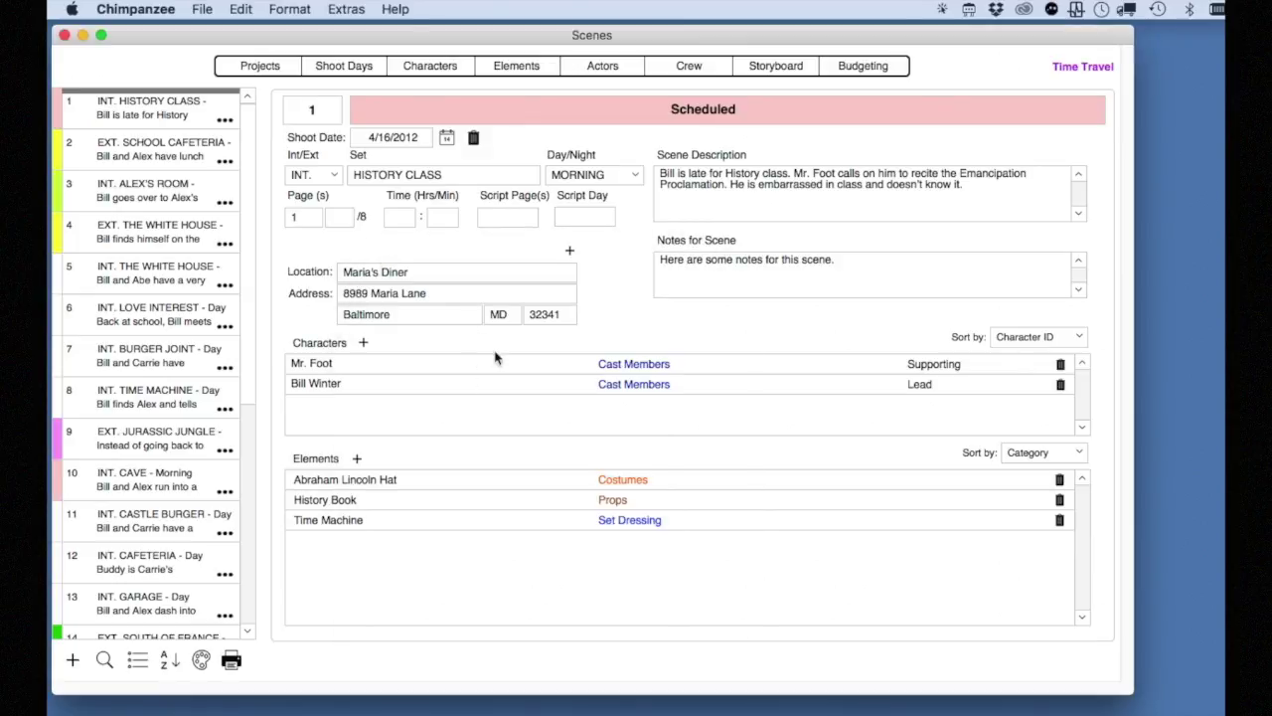
{"action": "left_click", "coordinate": [363, 343]}
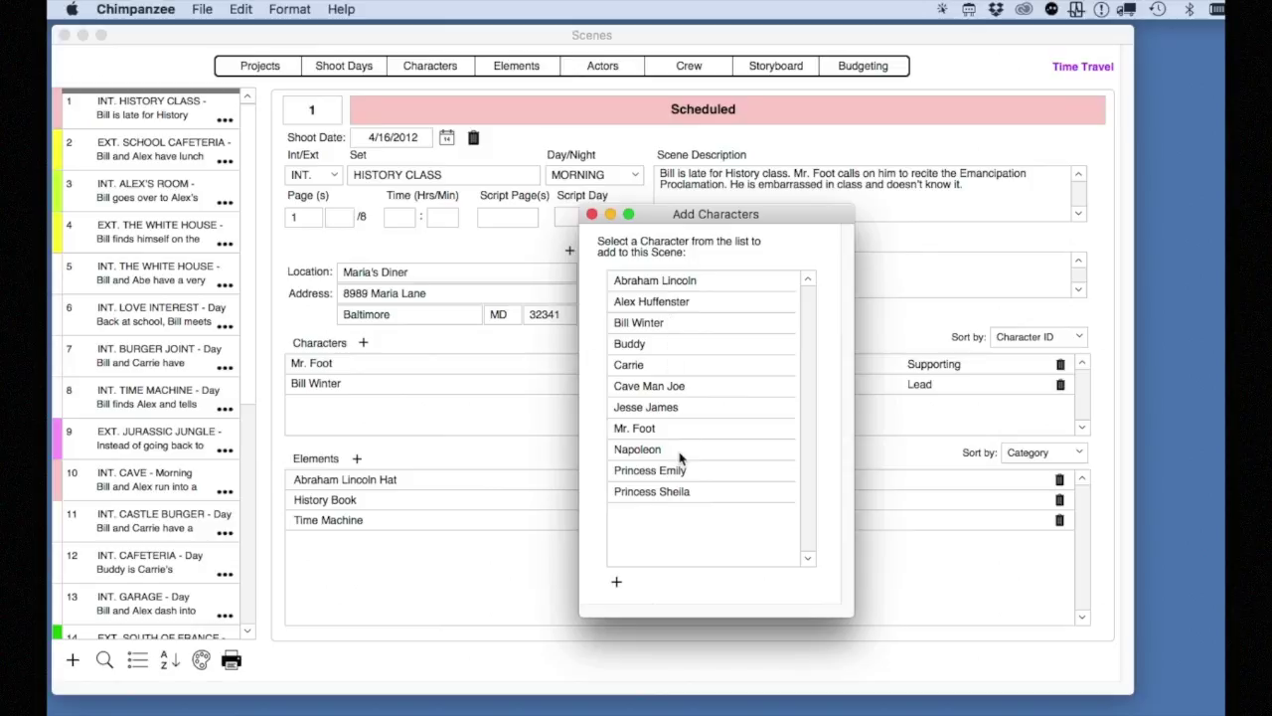
Step: Add Napoleon and a newly created Tom Smith to scene 1, then remove Tom Smith
{"action": "double_click", "coordinate": [641, 451]}
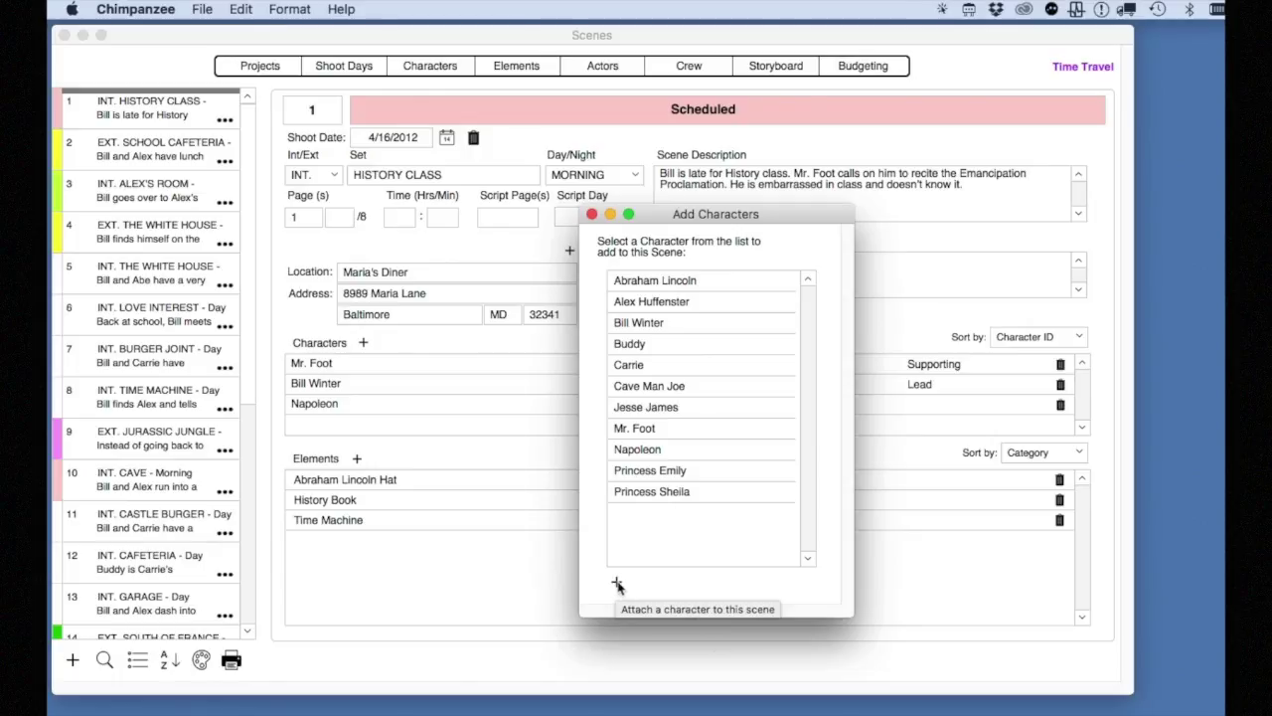
{"action": "left_click", "coordinate": [617, 585]}
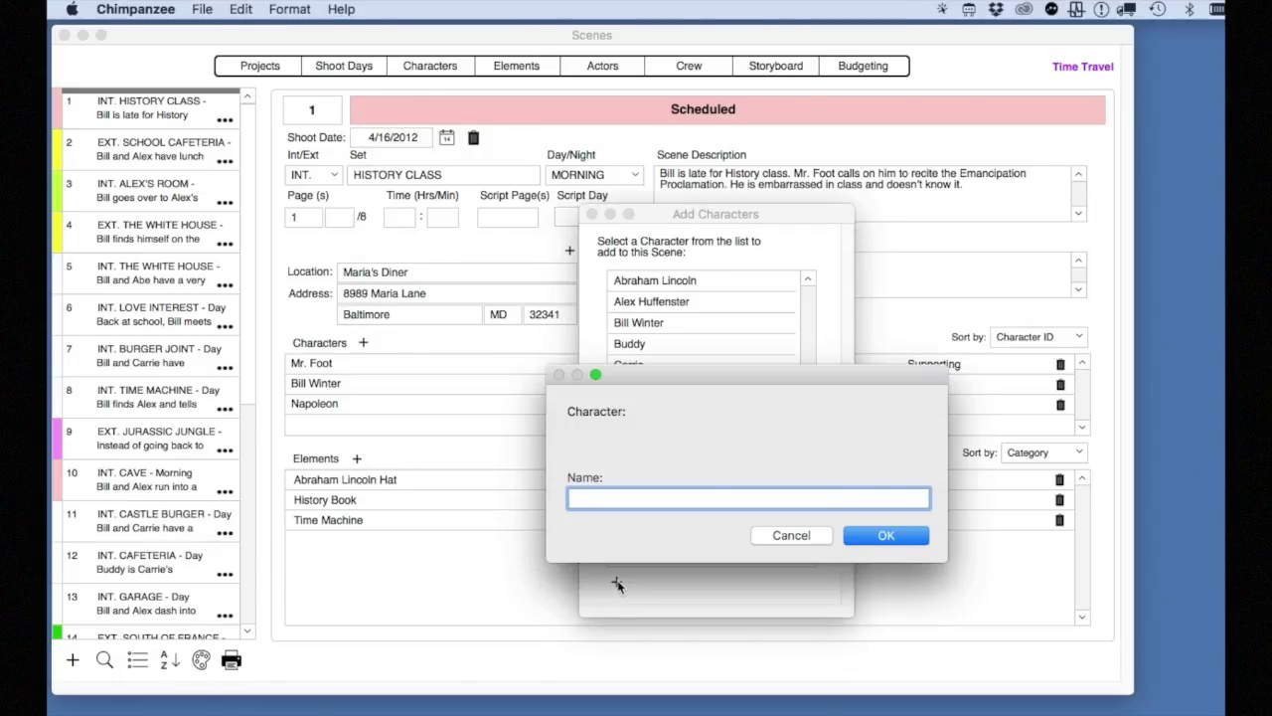
{"action": "type", "text": "Tom Smith"}
{"action": "left_click", "coordinate": [859, 536]}
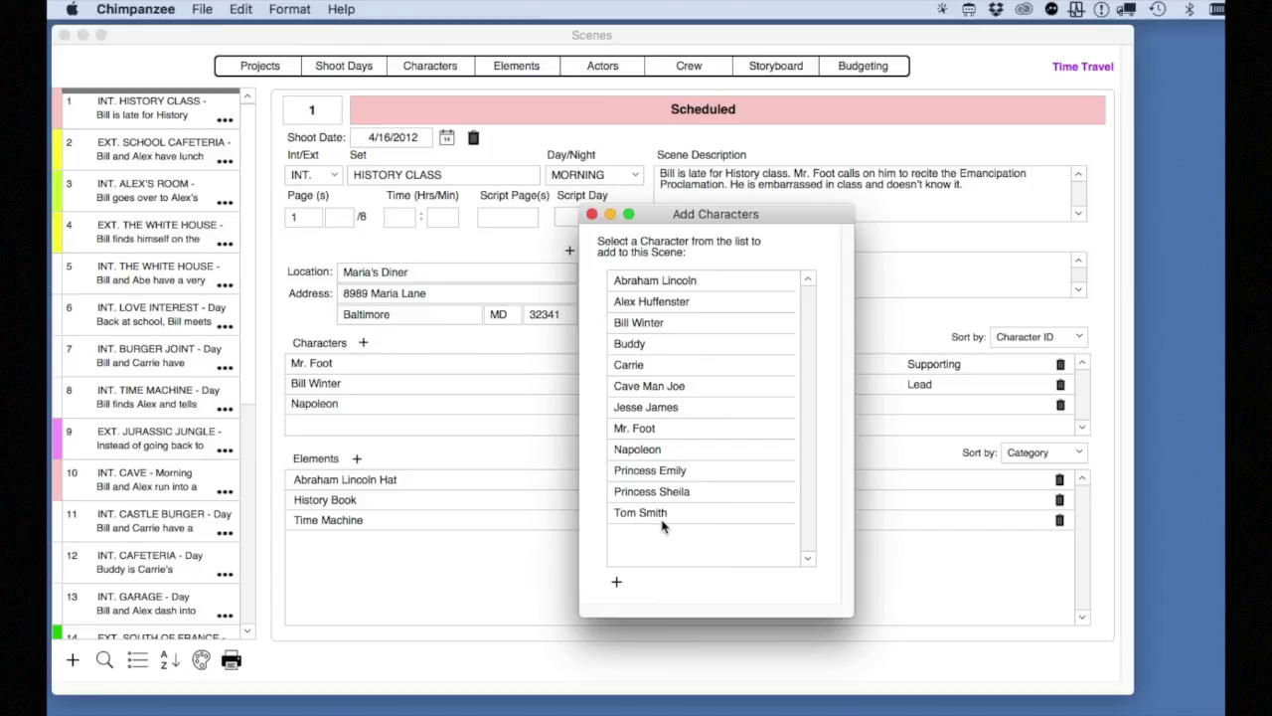
{"action": "left_click", "coordinate": [640, 517]}
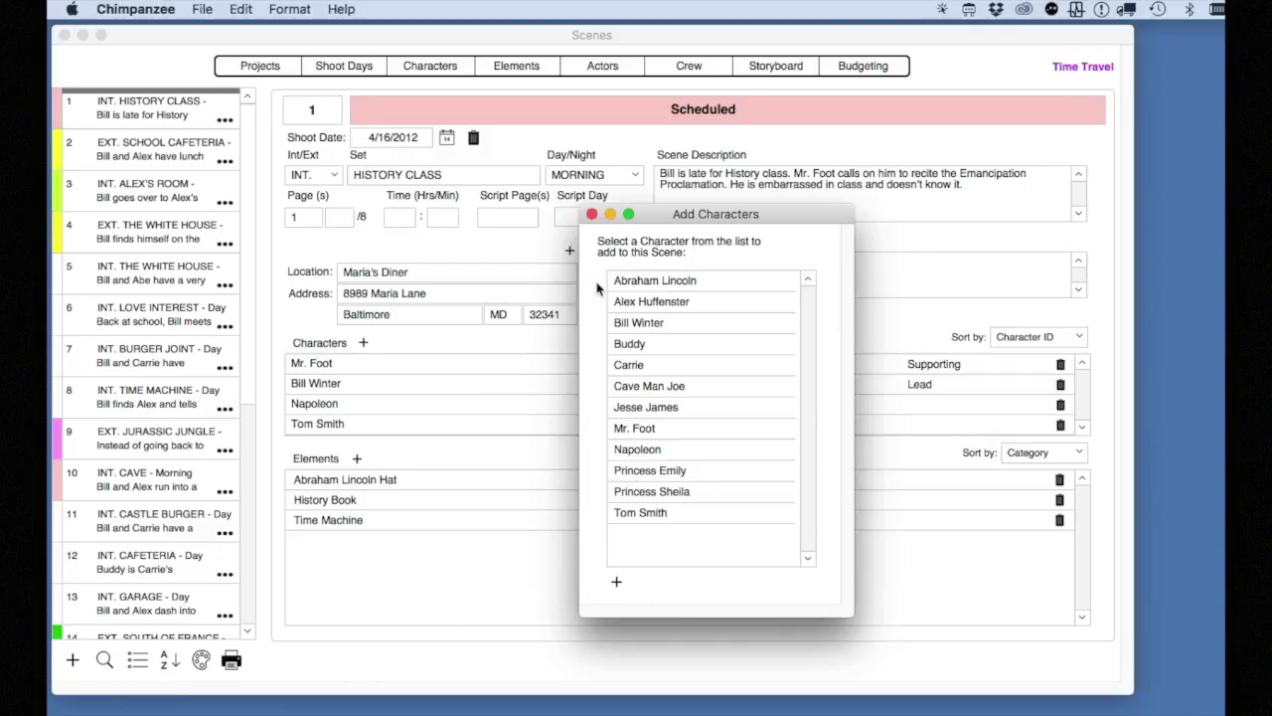
{"action": "left_click", "coordinate": [592, 216]}
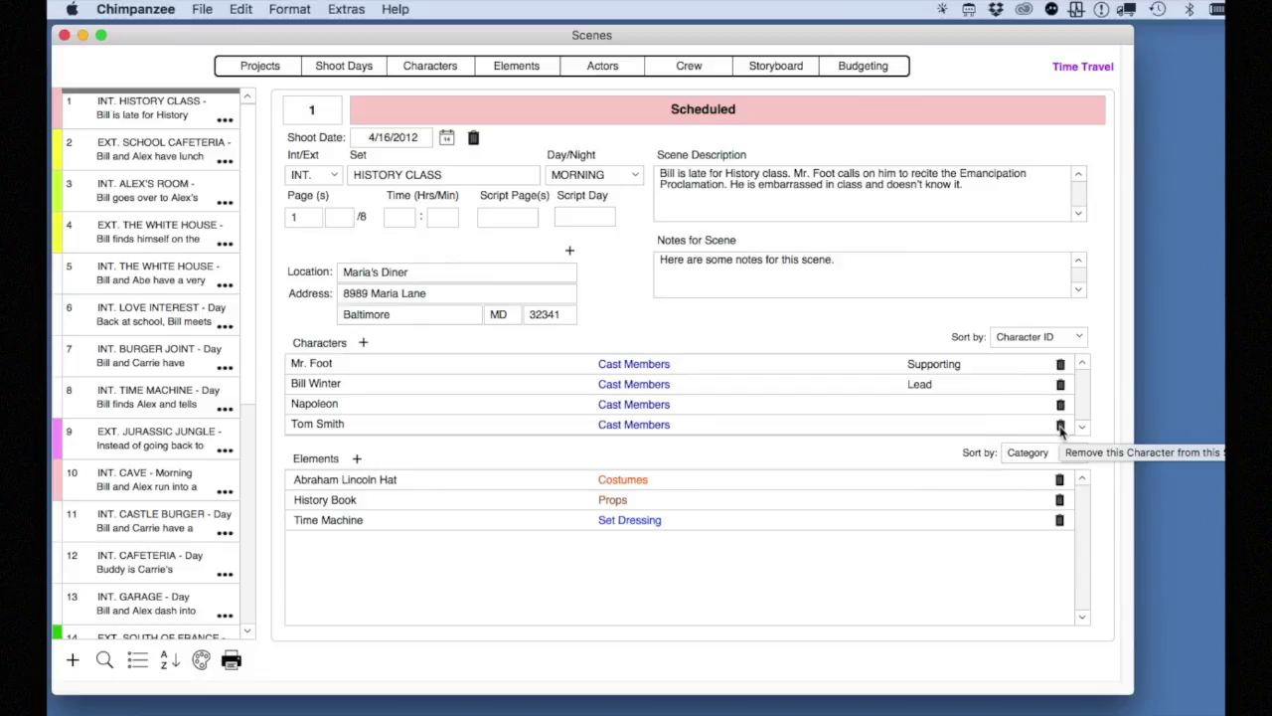
{"action": "left_click", "coordinate": [1059, 424]}
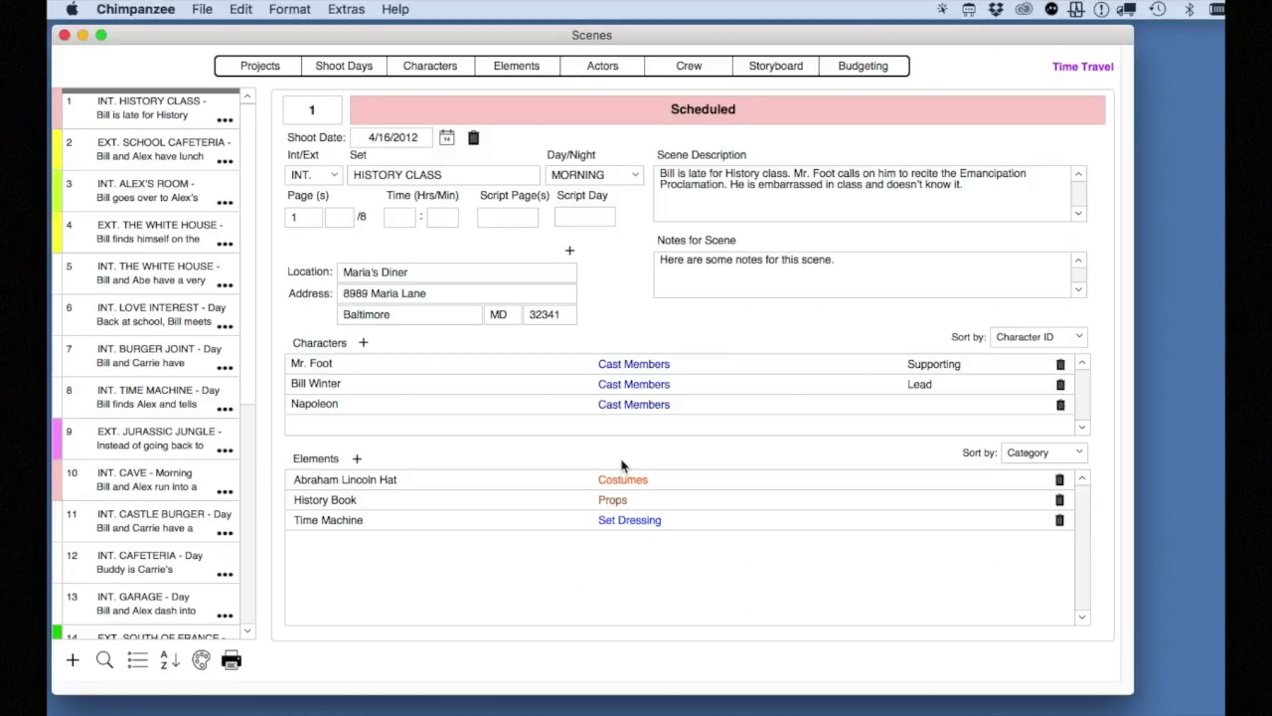
Step: Open Mr. Foot's character record
{"action": "double_click", "coordinate": [313, 371]}
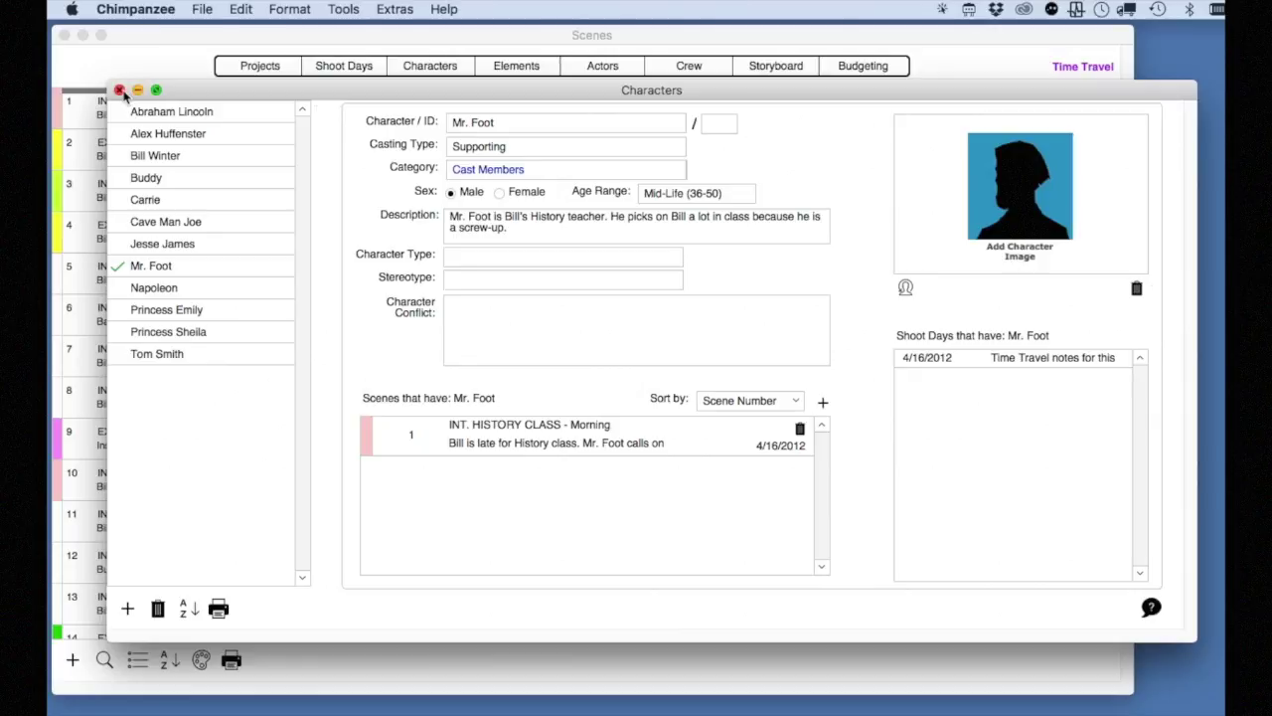
Step: Close Mr. Foot's record and bring up the Add Elements panel for scene 1
{"action": "left_click", "coordinate": [118, 90]}
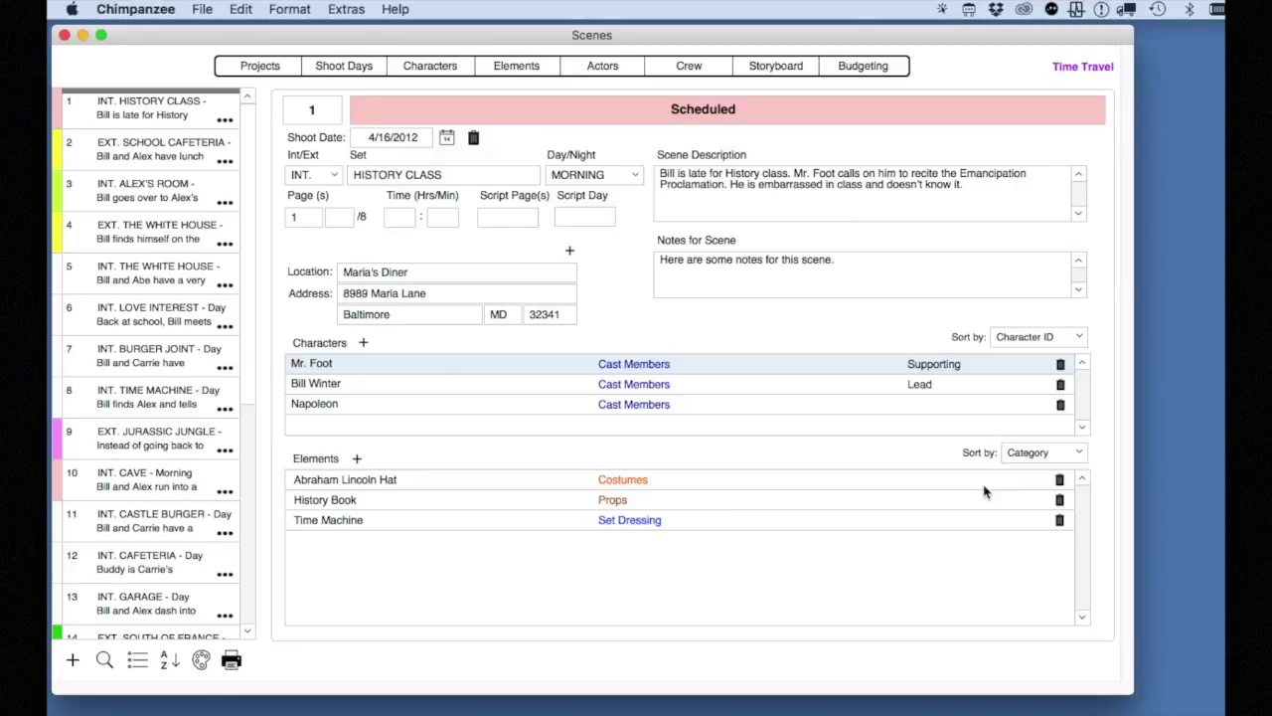
{"action": "left_click", "coordinate": [357, 458]}
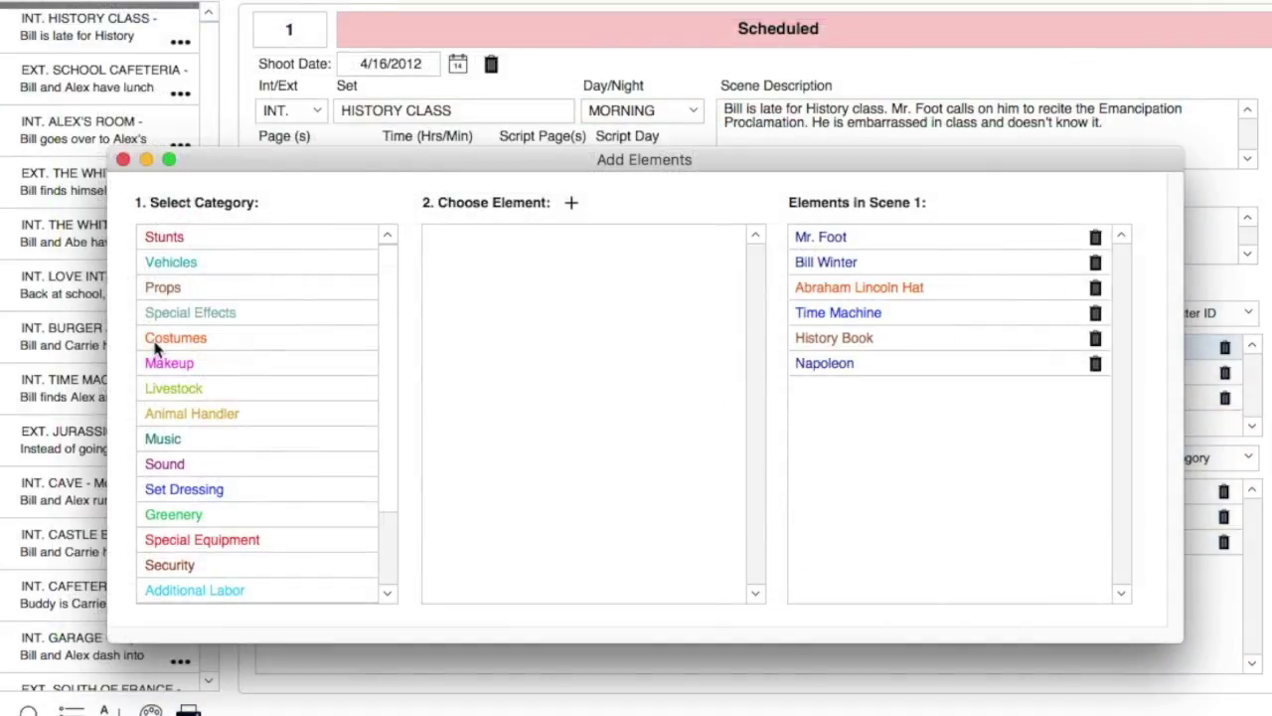
Step: Add the costumes Napoleon's Hat and a new Scarf to Scene 1, then view Napoleon's Hat
{"action": "left_click", "coordinate": [159, 339]}
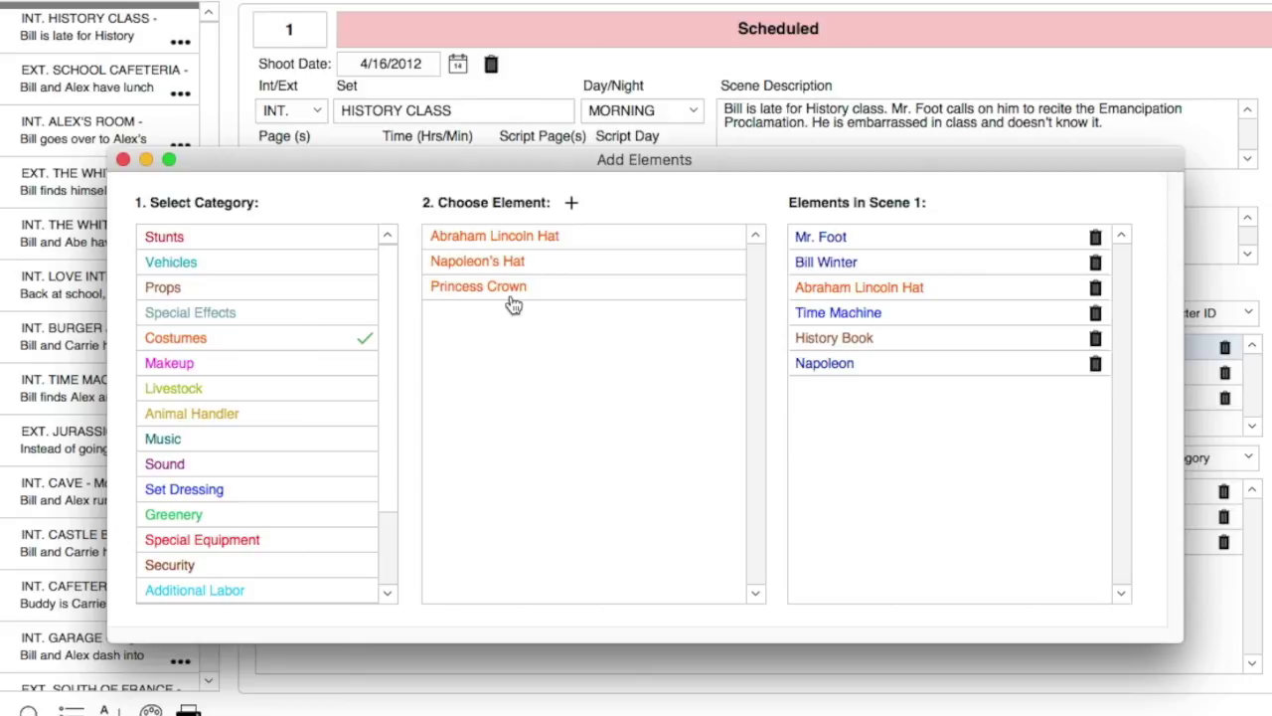
{"action": "left_click", "coordinate": [461, 270]}
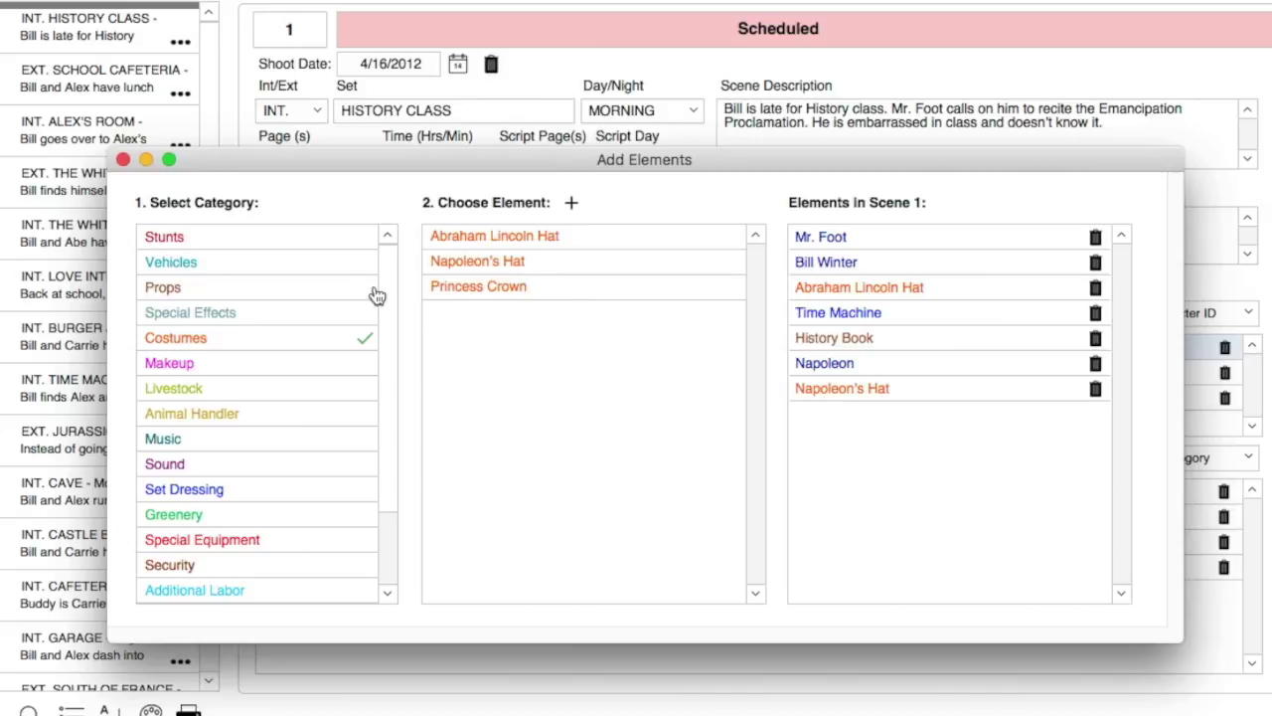
{"action": "left_click", "coordinate": [572, 201]}
{"action": "left_click_drag", "start_coordinate": [802, 367], "coordinate": [654, 343]}
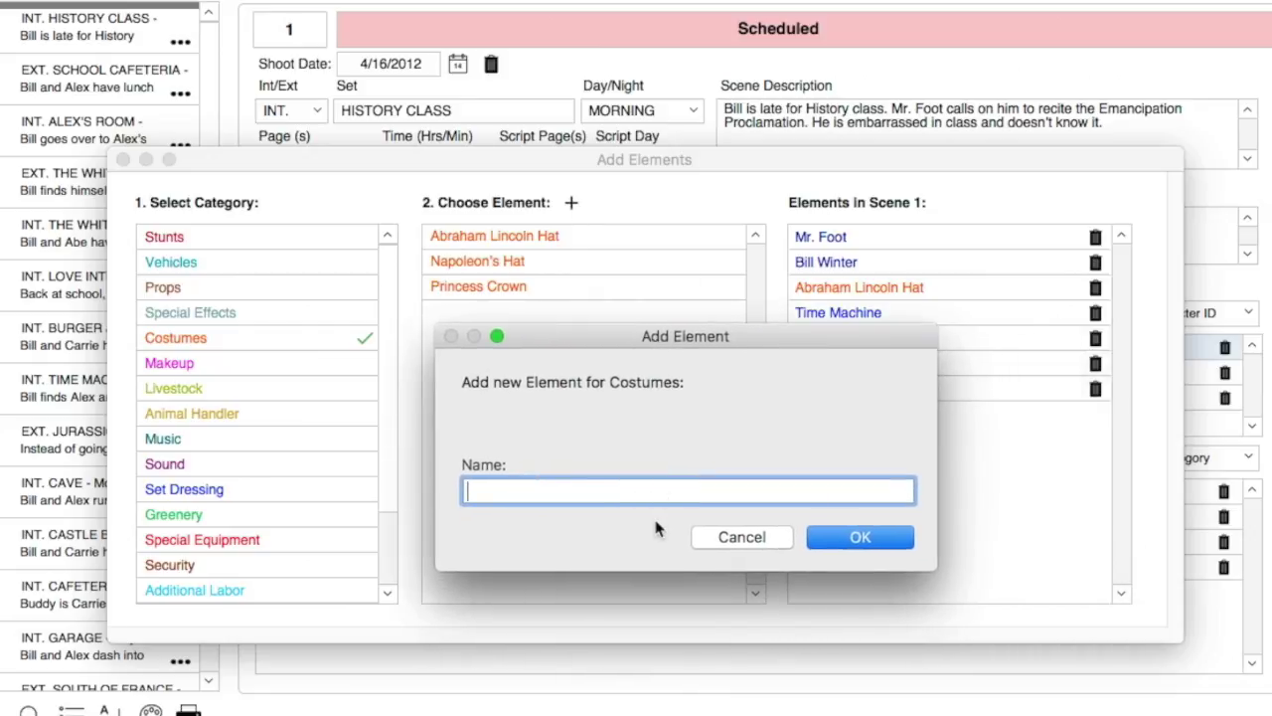
{"action": "type", "text": "Scarf"}
{"action": "left_click", "coordinate": [825, 540]}
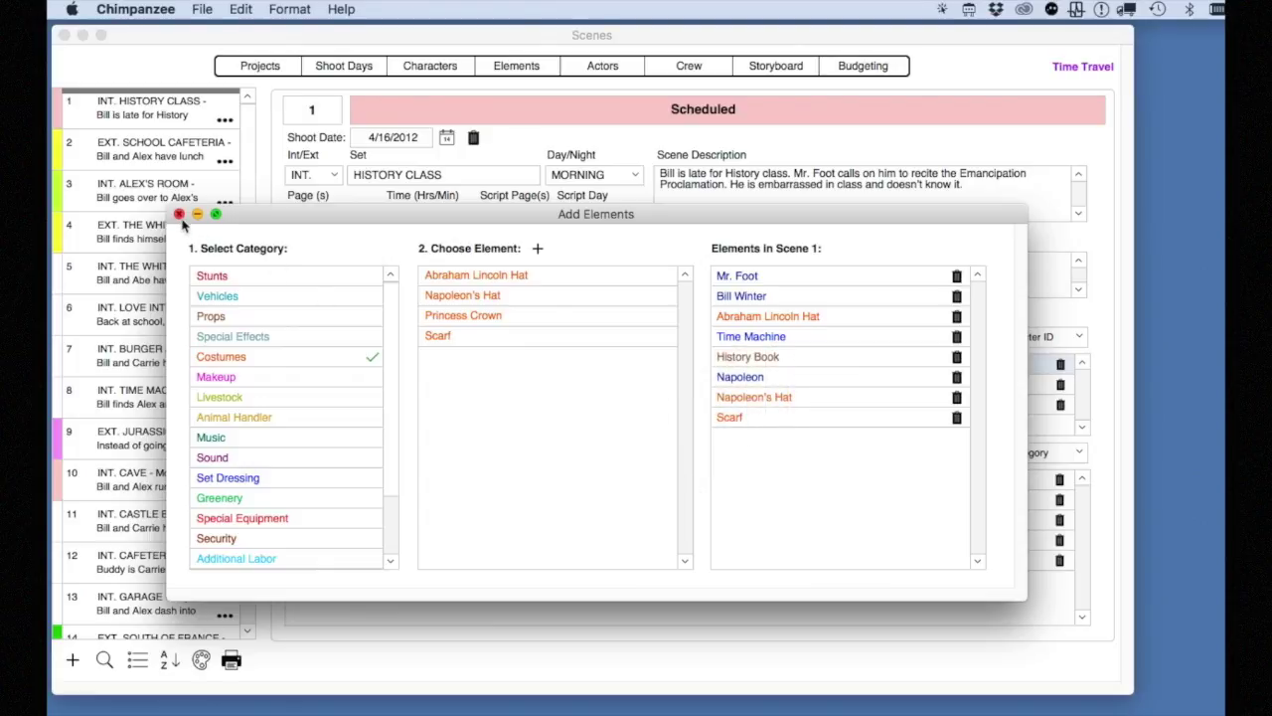
{"action": "left_click", "coordinate": [178, 214]}
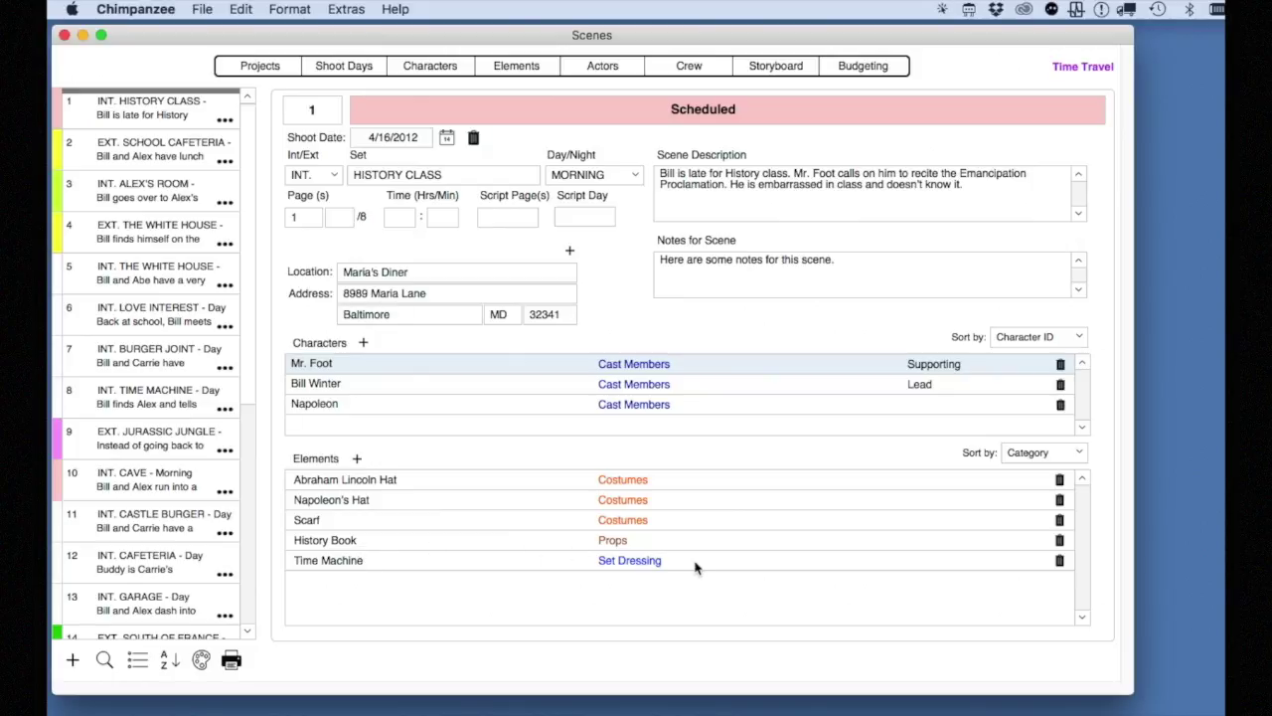
{"action": "double_click", "coordinate": [305, 504]}
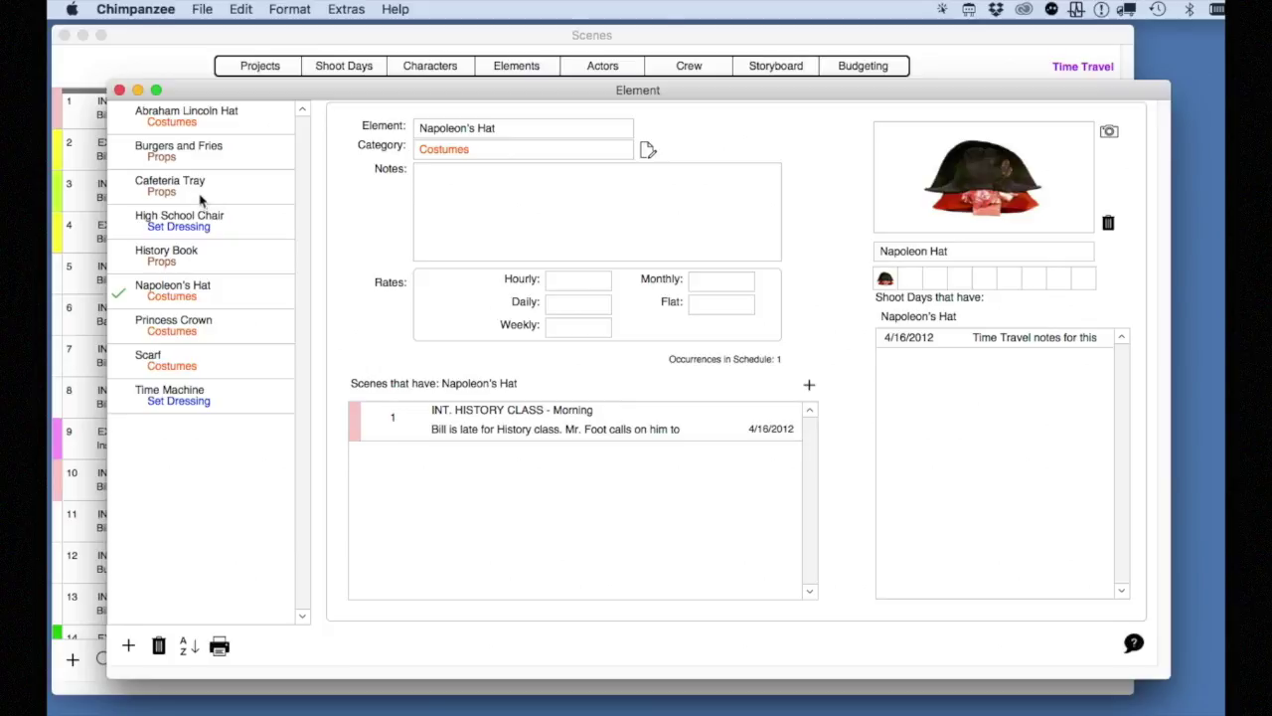
{"action": "left_click", "coordinate": [118, 91]}
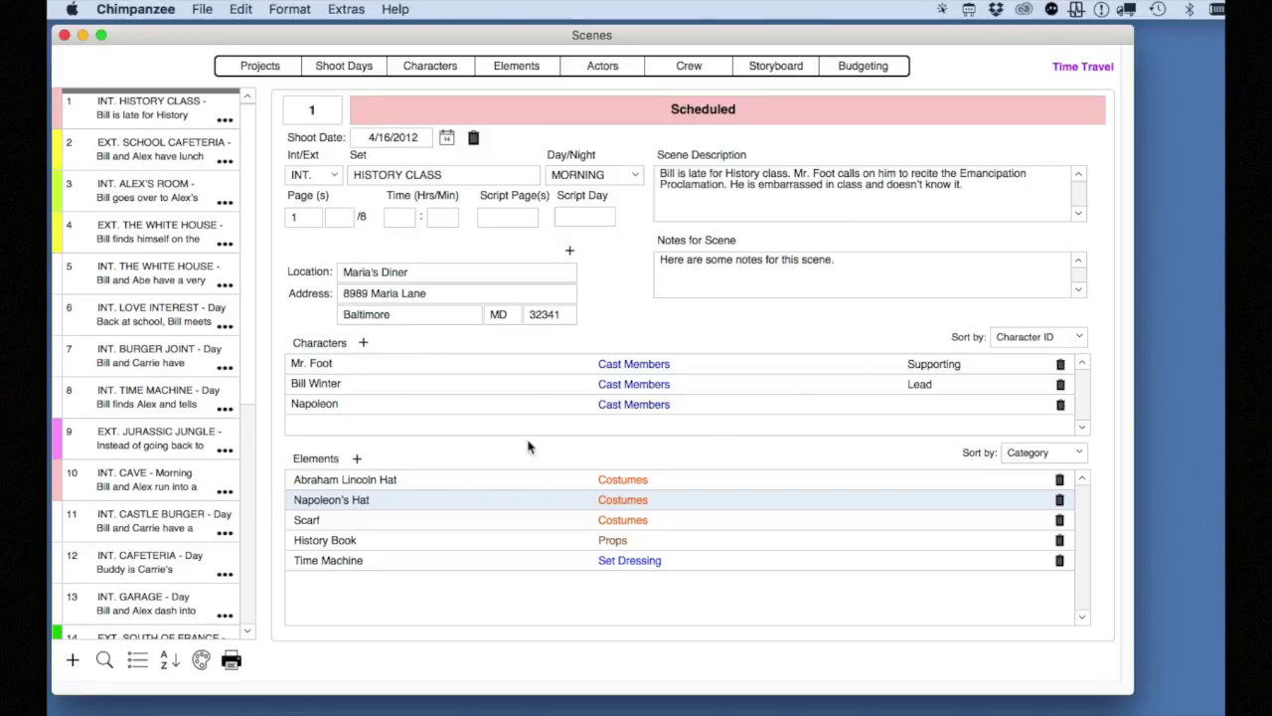
{"action": "left_click", "coordinate": [343, 67]}
Step: Look over the 4/17 and 4/16/2012 shoot days, keeping the 6:00 AM call time
{"action": "left_click_drag", "start_coordinate": [384, 92], "coordinate": [334, 60]}
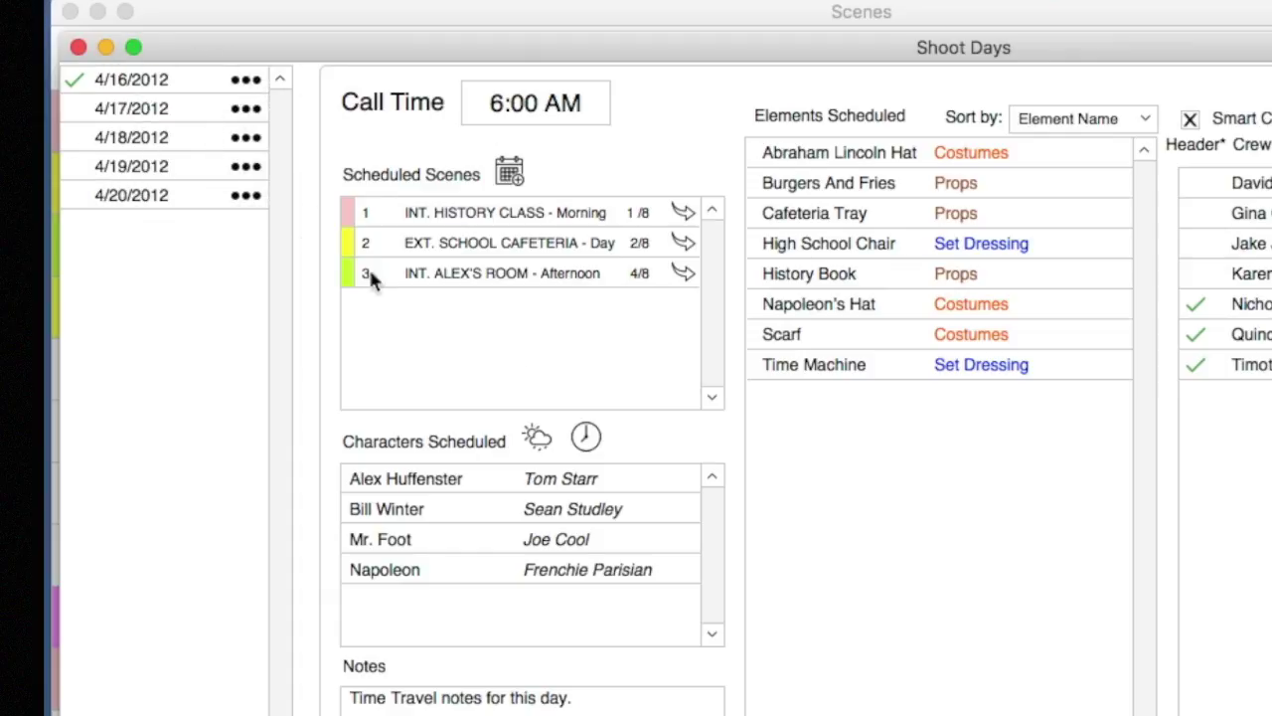
{"action": "left_click", "coordinate": [122, 111]}
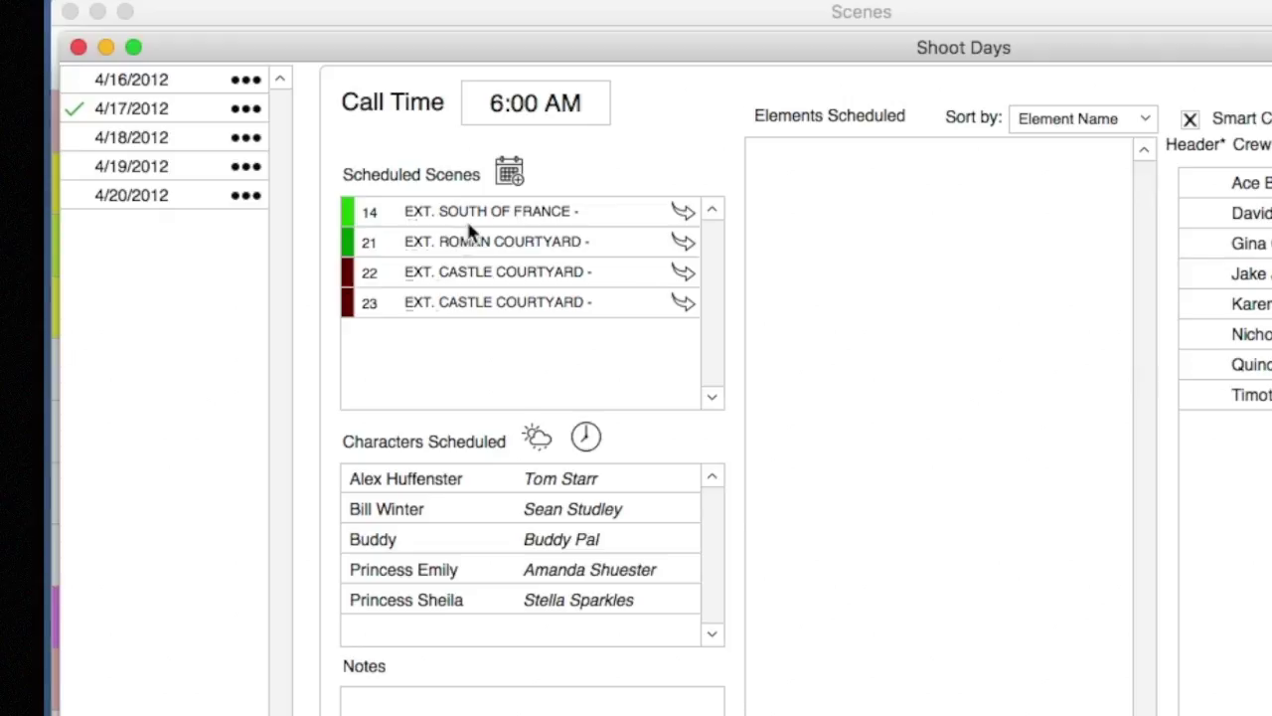
{"action": "left_click", "coordinate": [118, 84]}
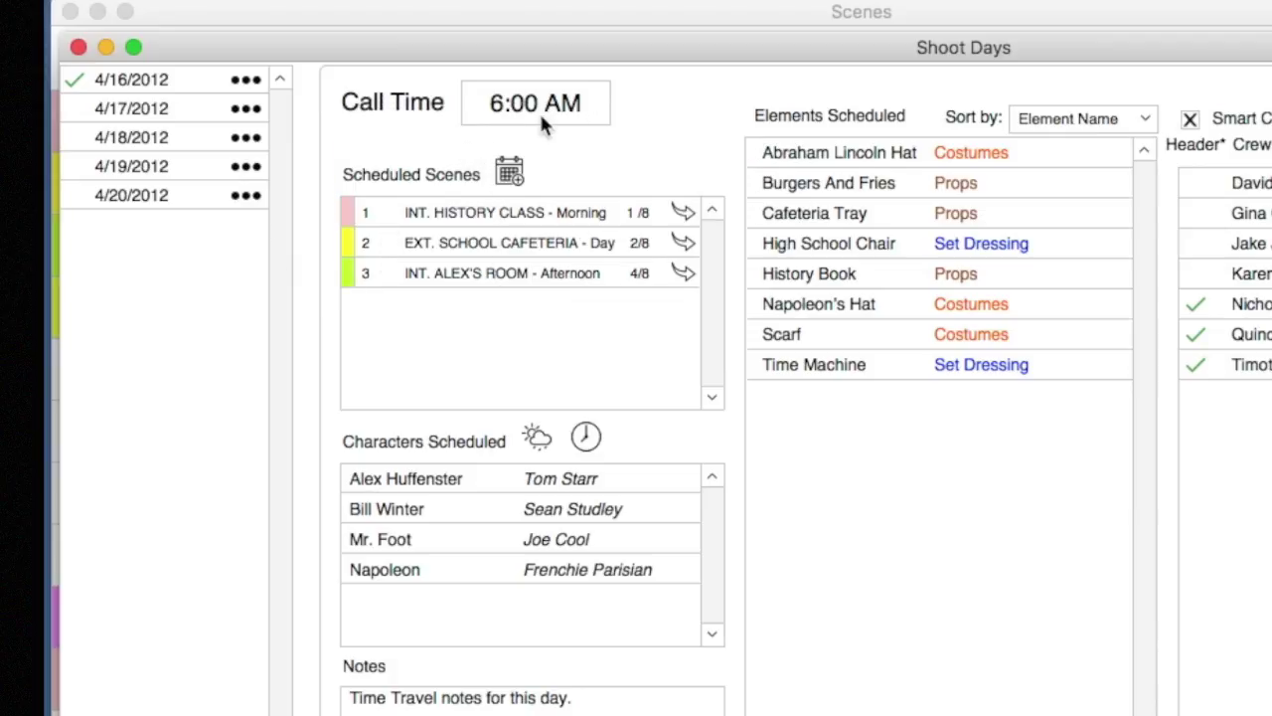
{"action": "left_click", "coordinate": [547, 107]}
{"action": "left_click", "coordinate": [558, 142]}
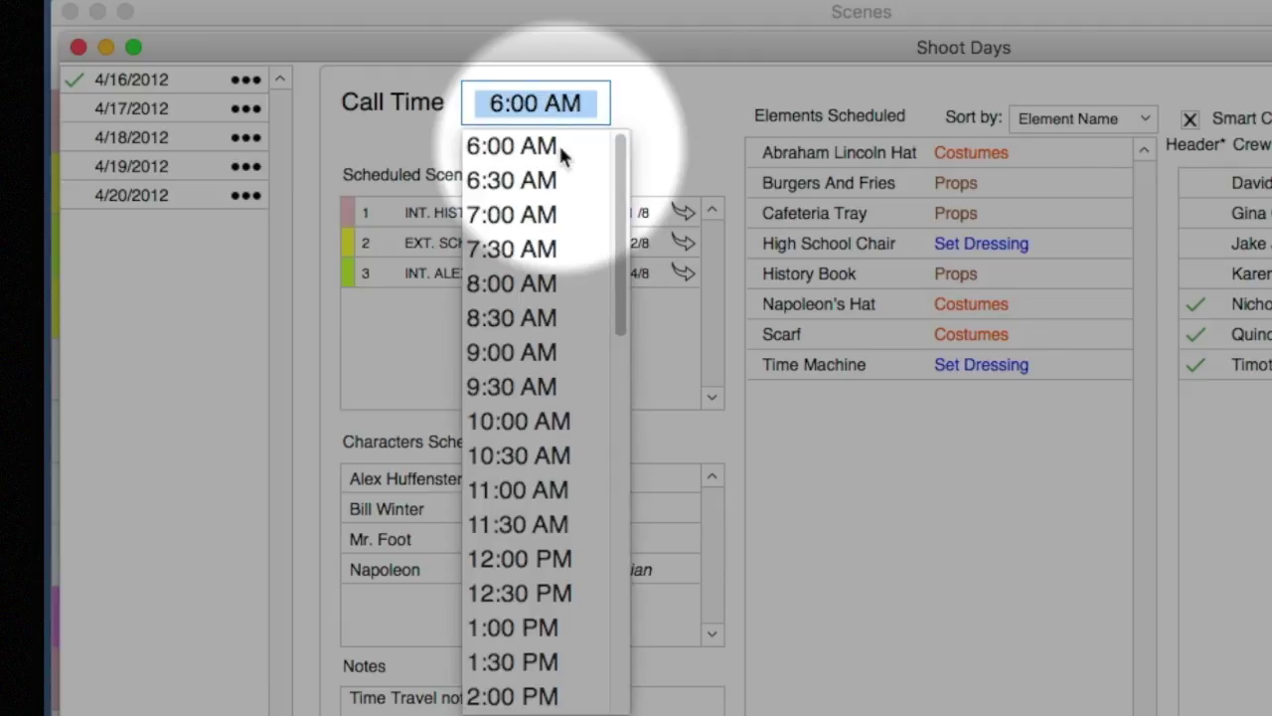
{"action": "left_click", "coordinate": [639, 123]}
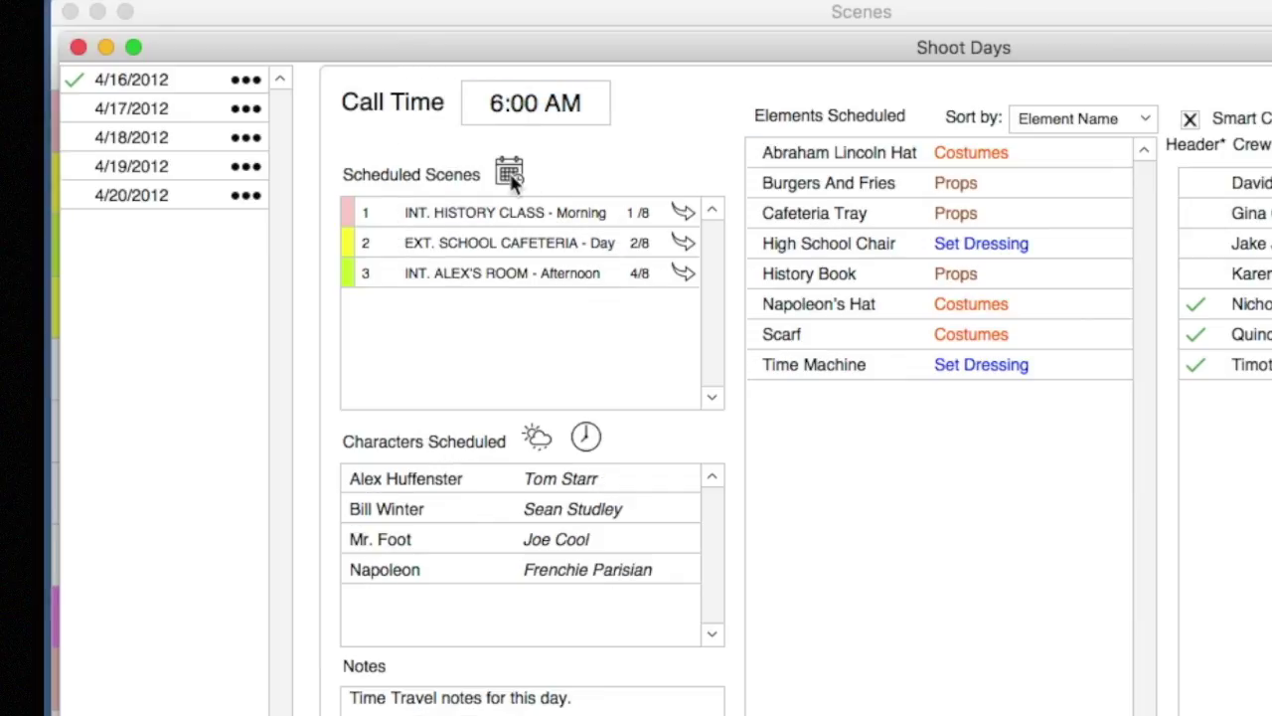
{"action": "left_click", "coordinate": [510, 172]}
Step: Put INT. ALEX'S ROOM first and INT. HISTORY CLASS last on 4/16/2012, and save
{"action": "left_click_drag", "start_coordinate": [524, 139], "coordinate": [518, 91]}
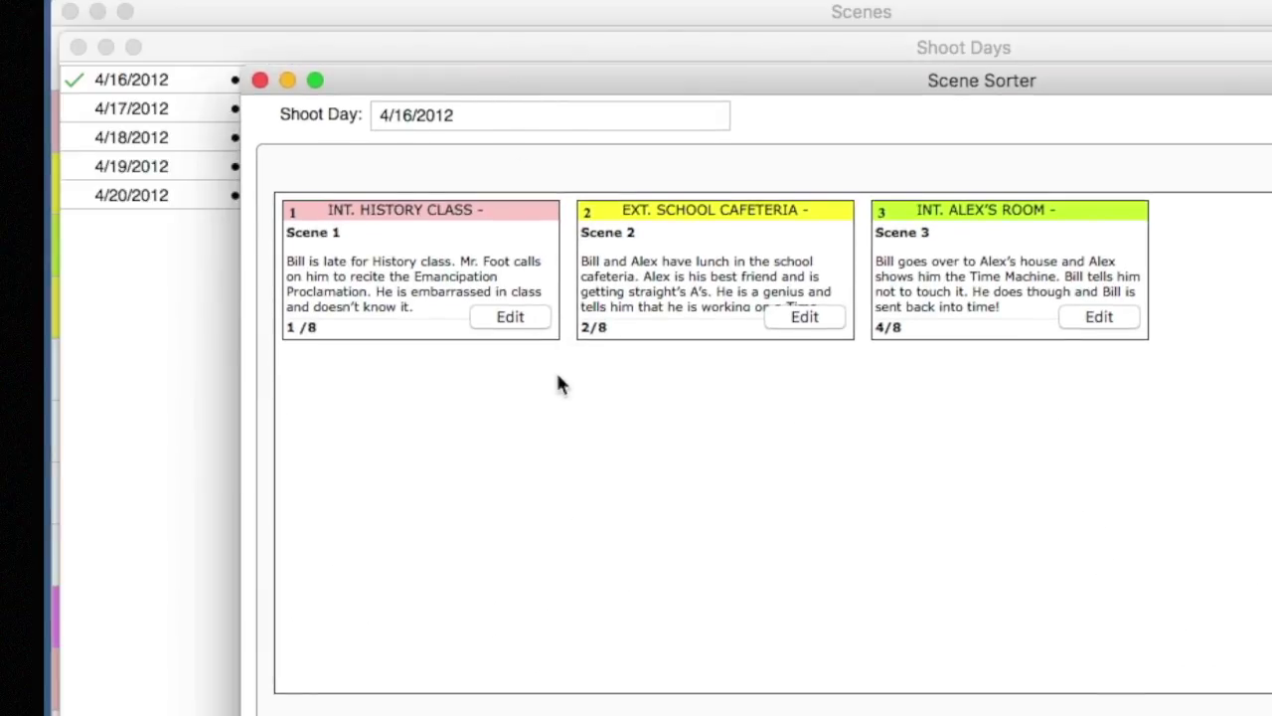
{"action": "left_click_drag", "start_coordinate": [1008, 218], "coordinate": [444, 217]}
{"action": "left_click_drag", "start_coordinate": [805, 234], "coordinate": [969, 213]}
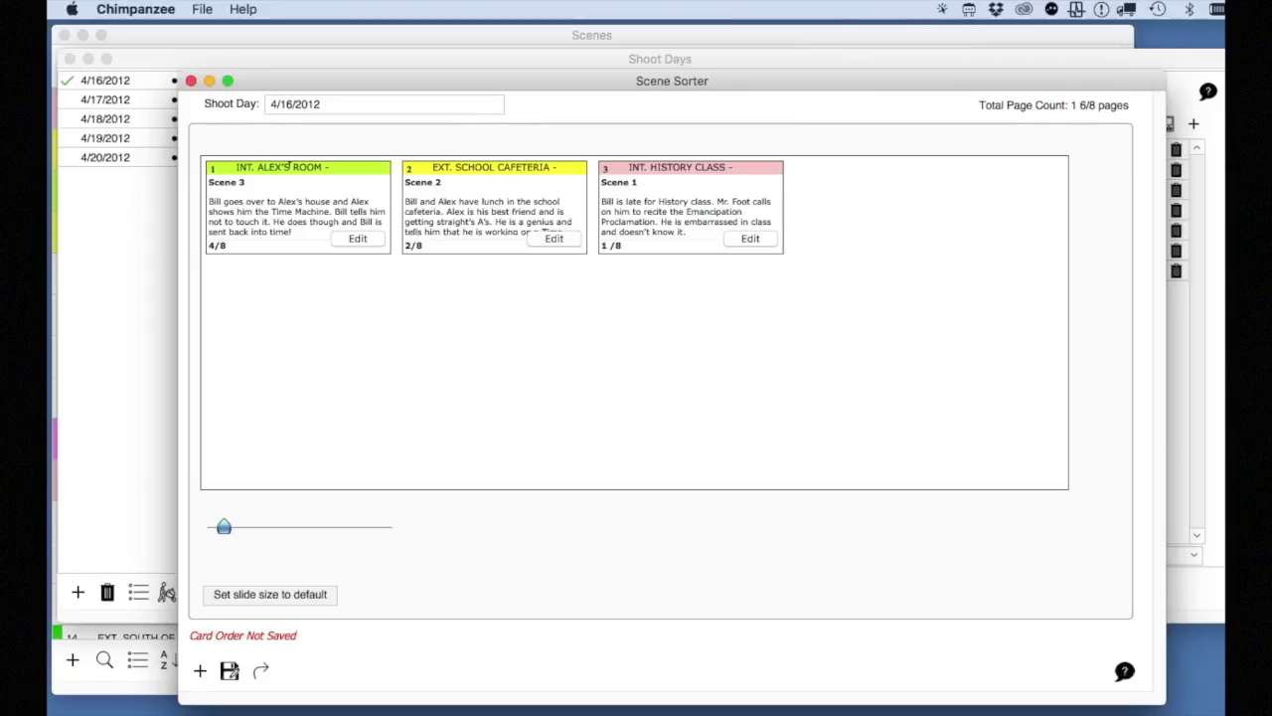
{"action": "left_click", "coordinate": [235, 671]}
{"action": "left_click", "coordinate": [190, 82]}
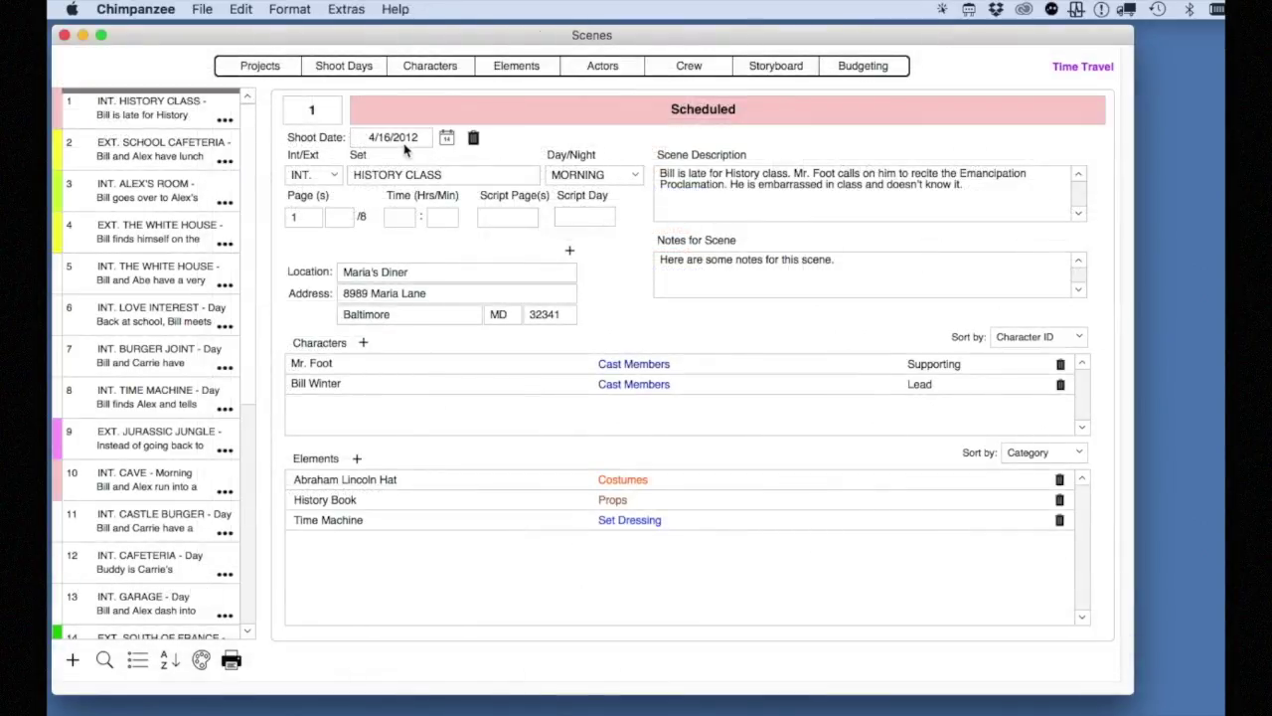
Step: Select the 4/20/2012 shoot day and open its Add Scenes to Shoot Day dialog
{"action": "left_click", "coordinate": [348, 67]}
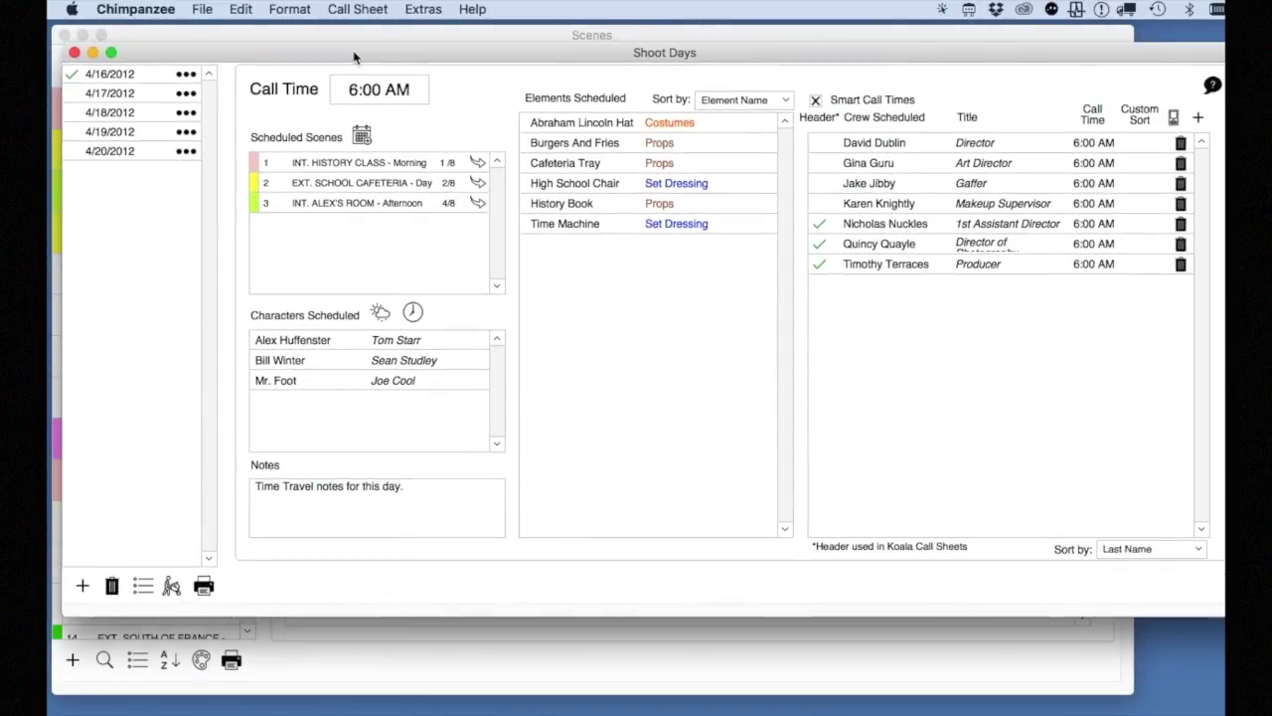
{"action": "left_click", "coordinate": [105, 152]}
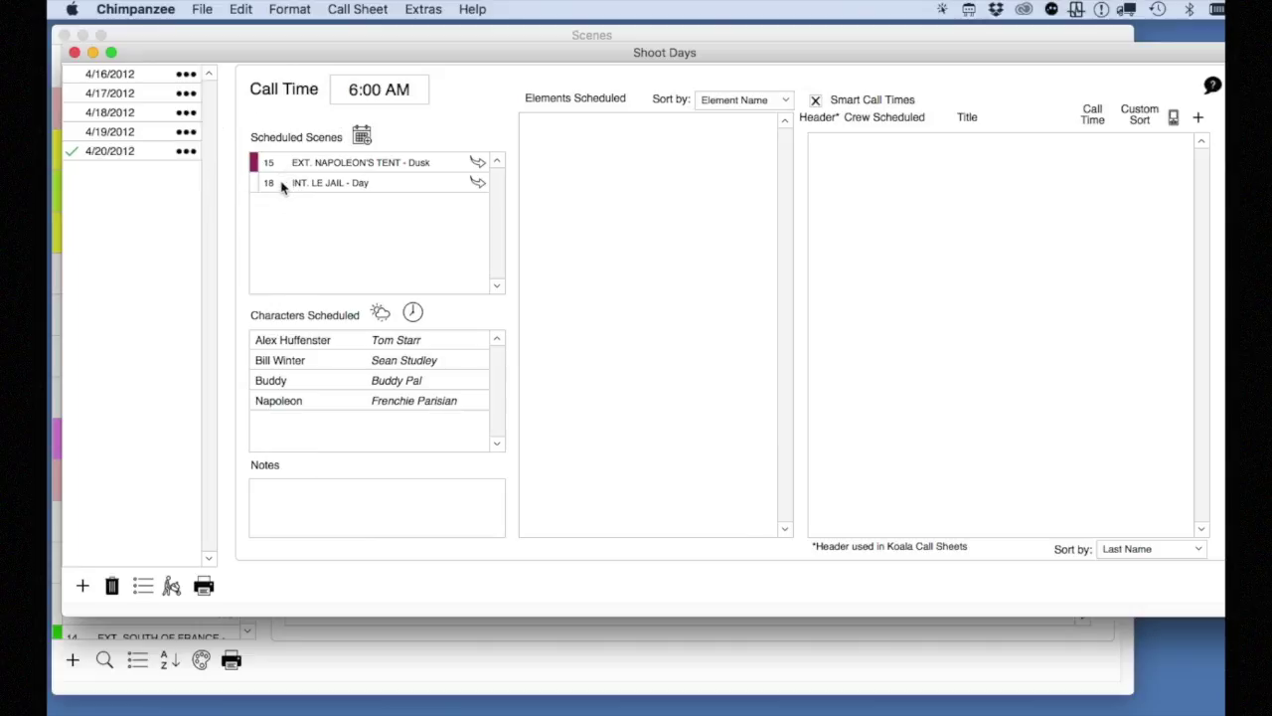
{"action": "left_click", "coordinate": [362, 137]}
{"action": "left_click_drag", "start_coordinate": [374, 128], "coordinate": [340, 75]}
Step: Bring up the list of scenes available to add and sort it by Shoot Day
{"action": "left_click", "coordinate": [171, 659]}
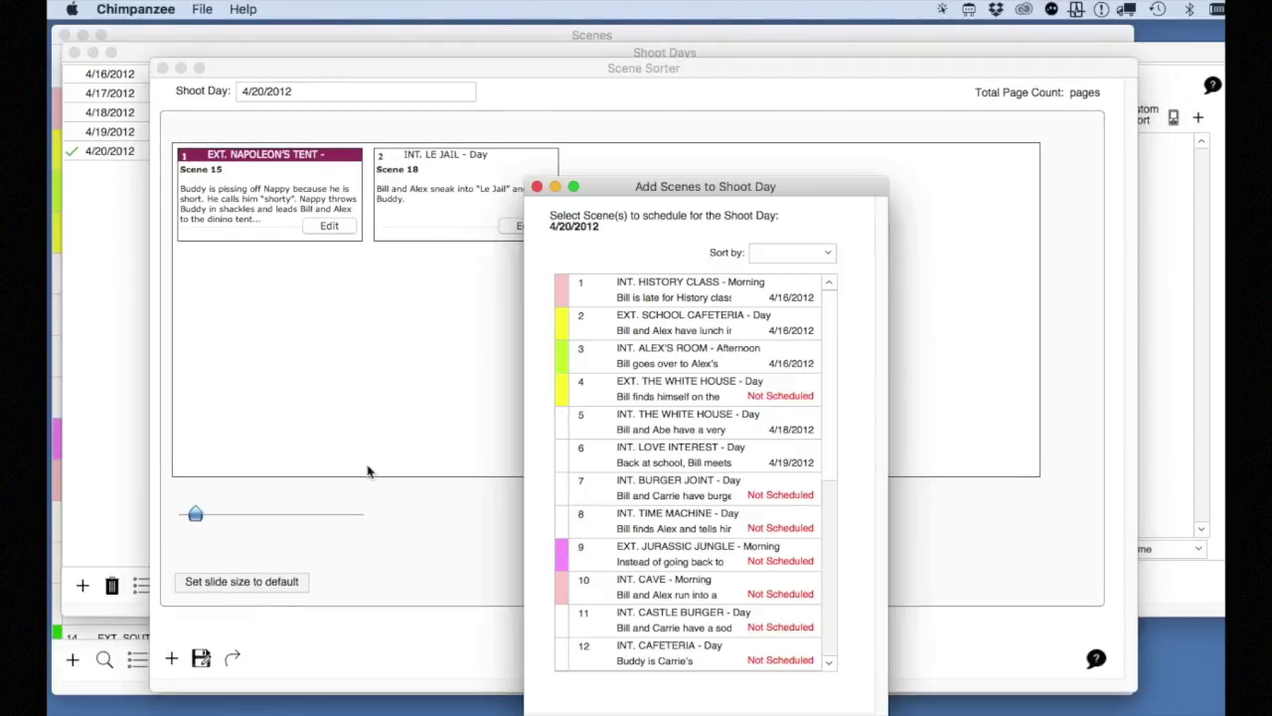
{"action": "left_click_drag", "start_coordinate": [679, 195], "coordinate": [703, 85]}
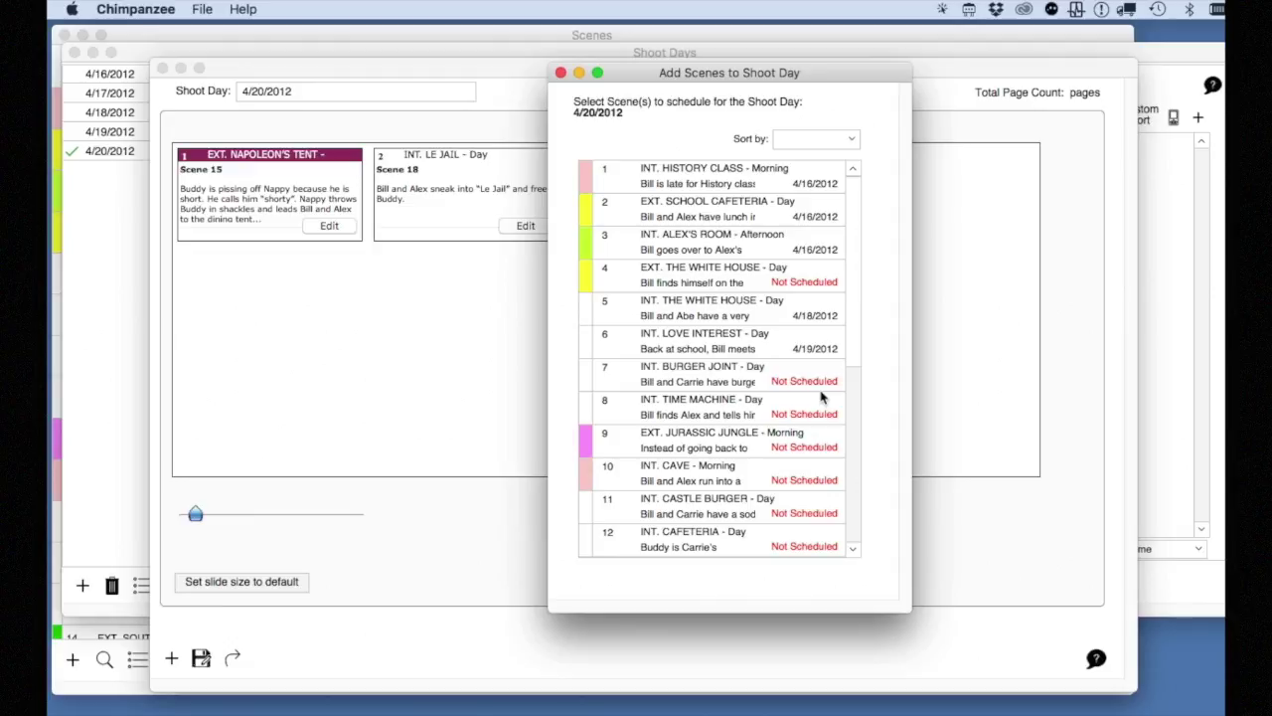
{"action": "left_click", "coordinate": [821, 141]}
{"action": "left_click", "coordinate": [809, 144]}
{"action": "left_click", "coordinate": [809, 140]}
{"action": "left_click", "coordinate": [809, 156]}
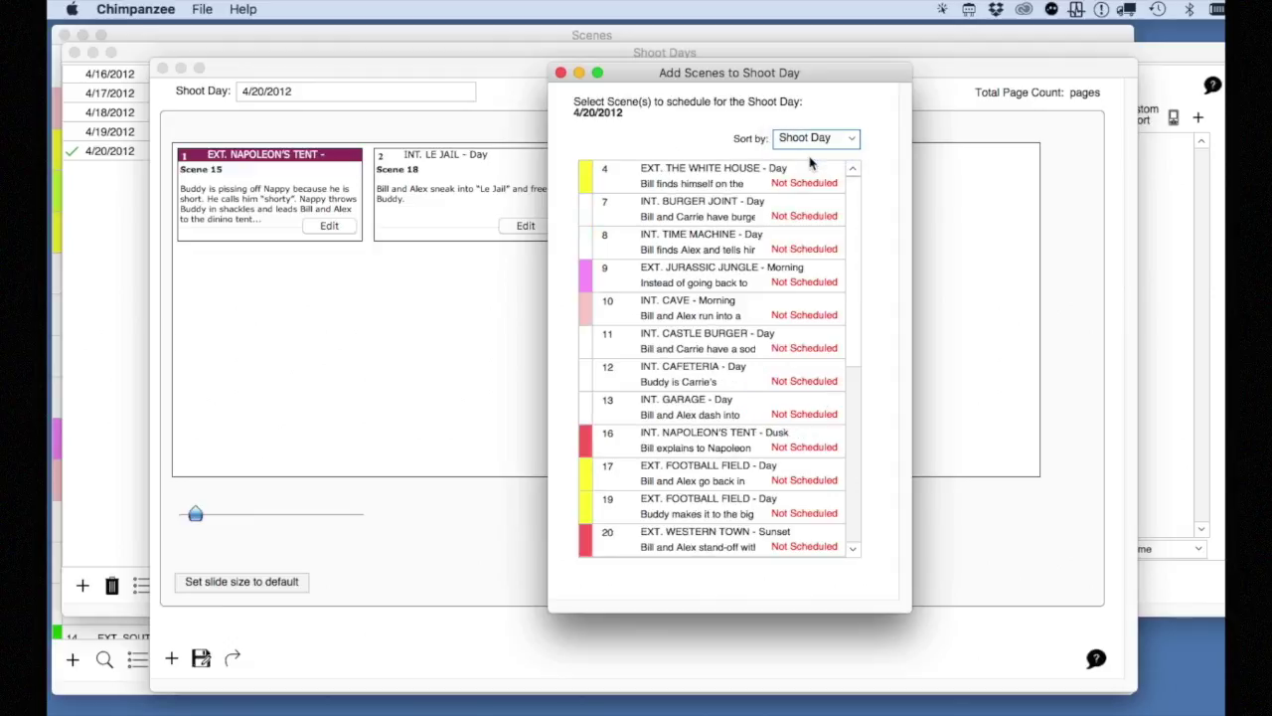
Step: Add scene 4 (The White House) and scene 16 (Napoleon's Tent), then close the scene list and Scene Sorter
{"action": "double_click", "coordinate": [653, 185]}
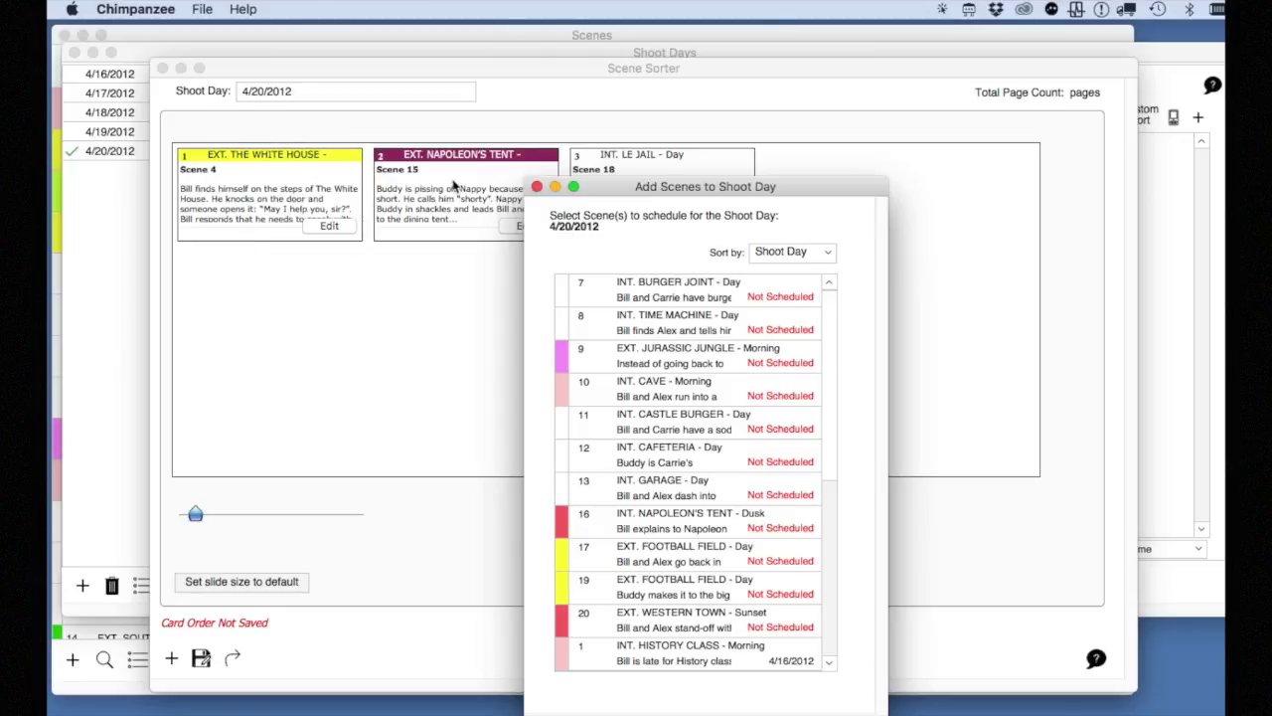
{"action": "left_click_drag", "start_coordinate": [604, 192], "coordinate": [735, 127]}
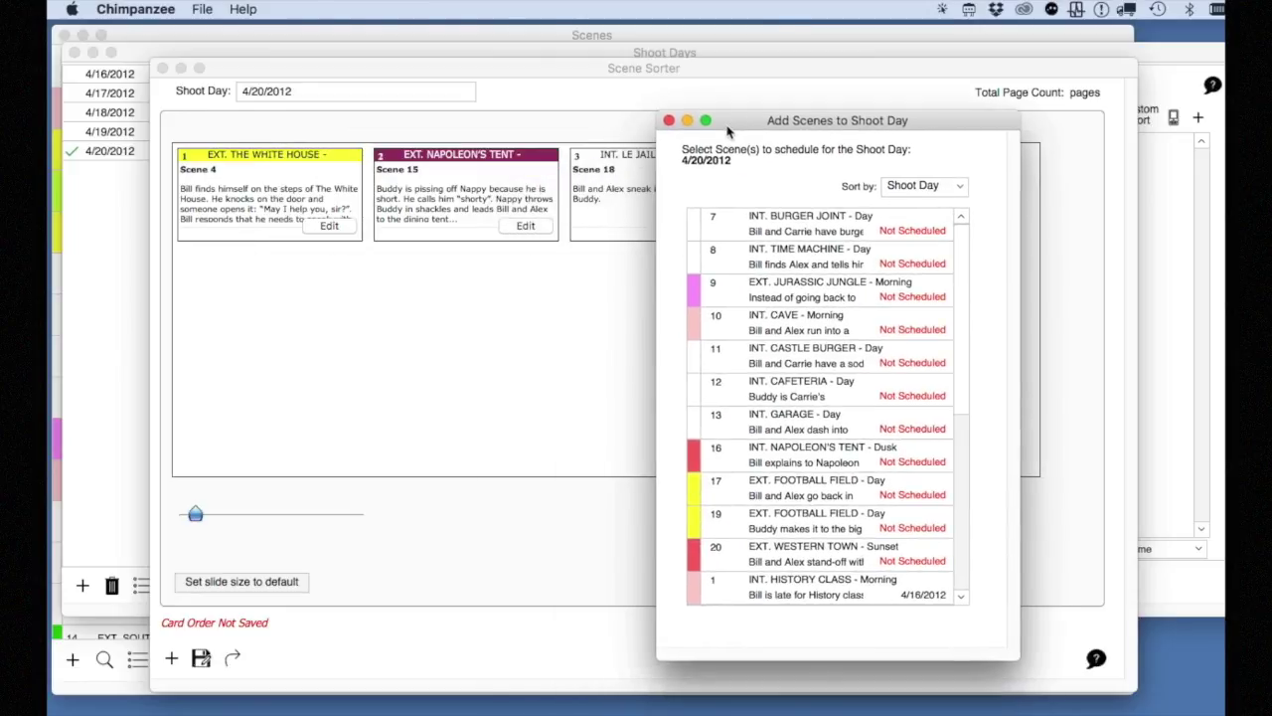
{"action": "double_click", "coordinate": [761, 464]}
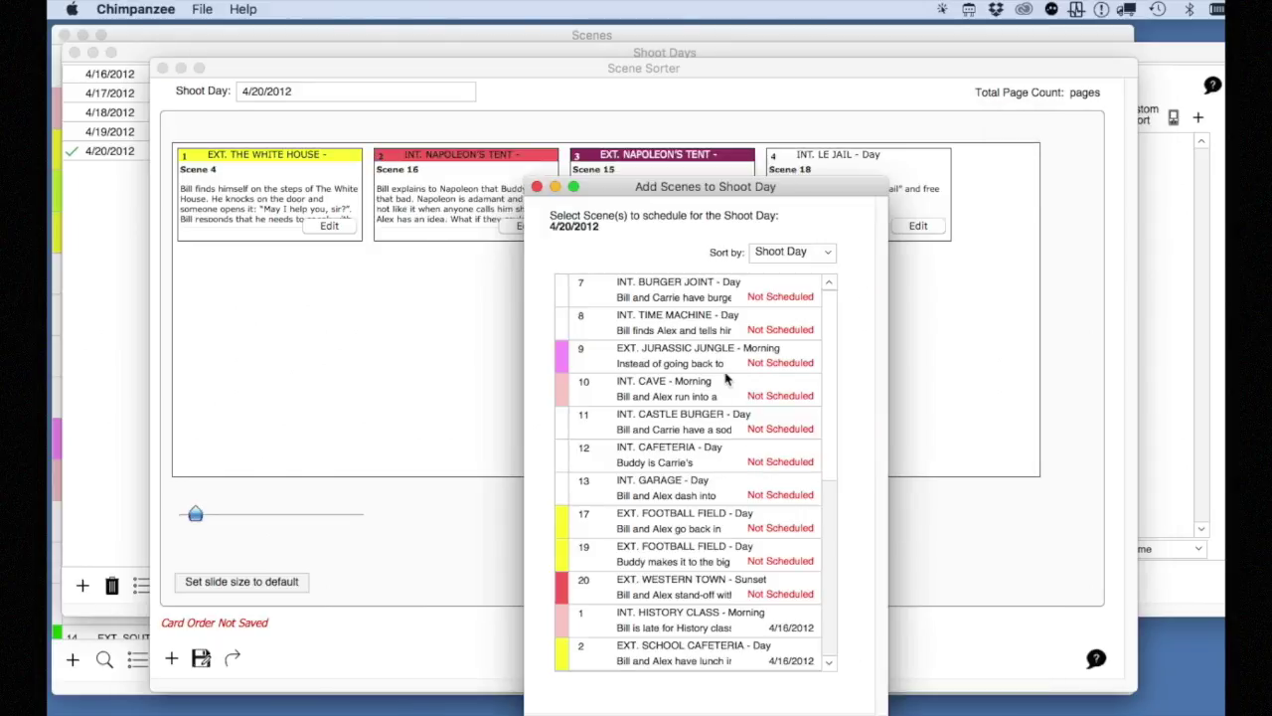
{"action": "left_click", "coordinate": [537, 187]}
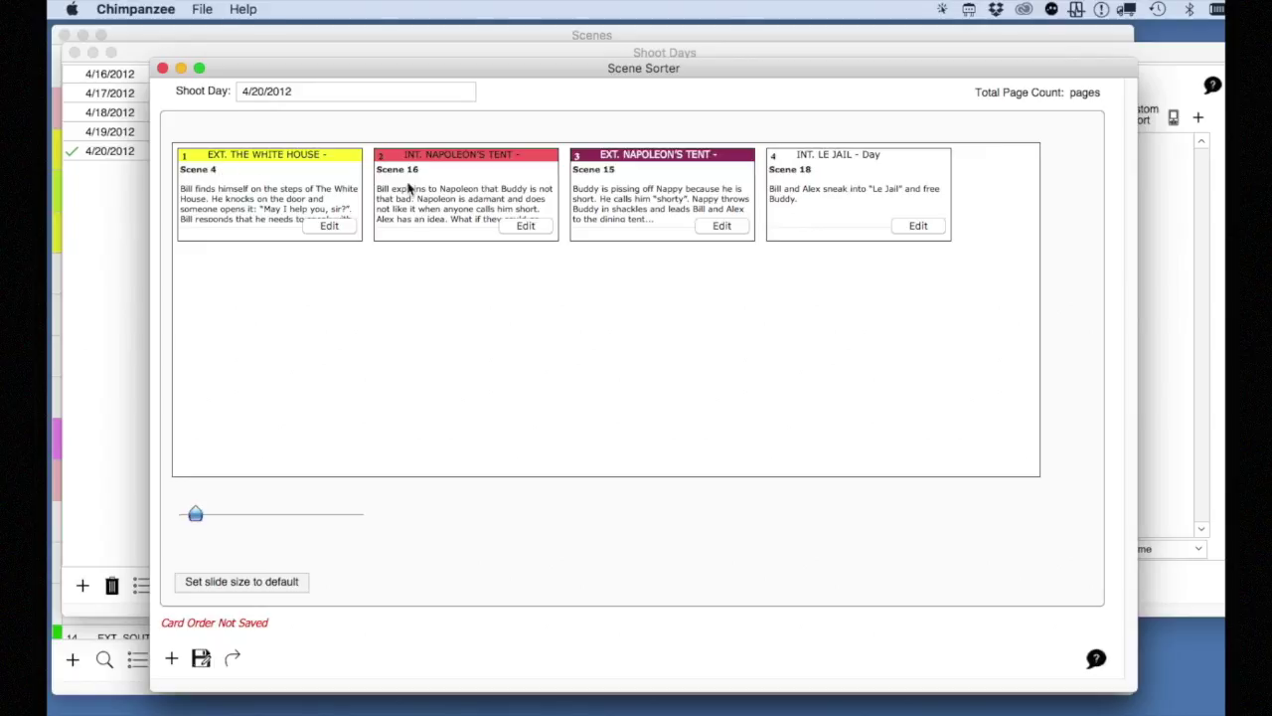
{"action": "left_click", "coordinate": [163, 68]}
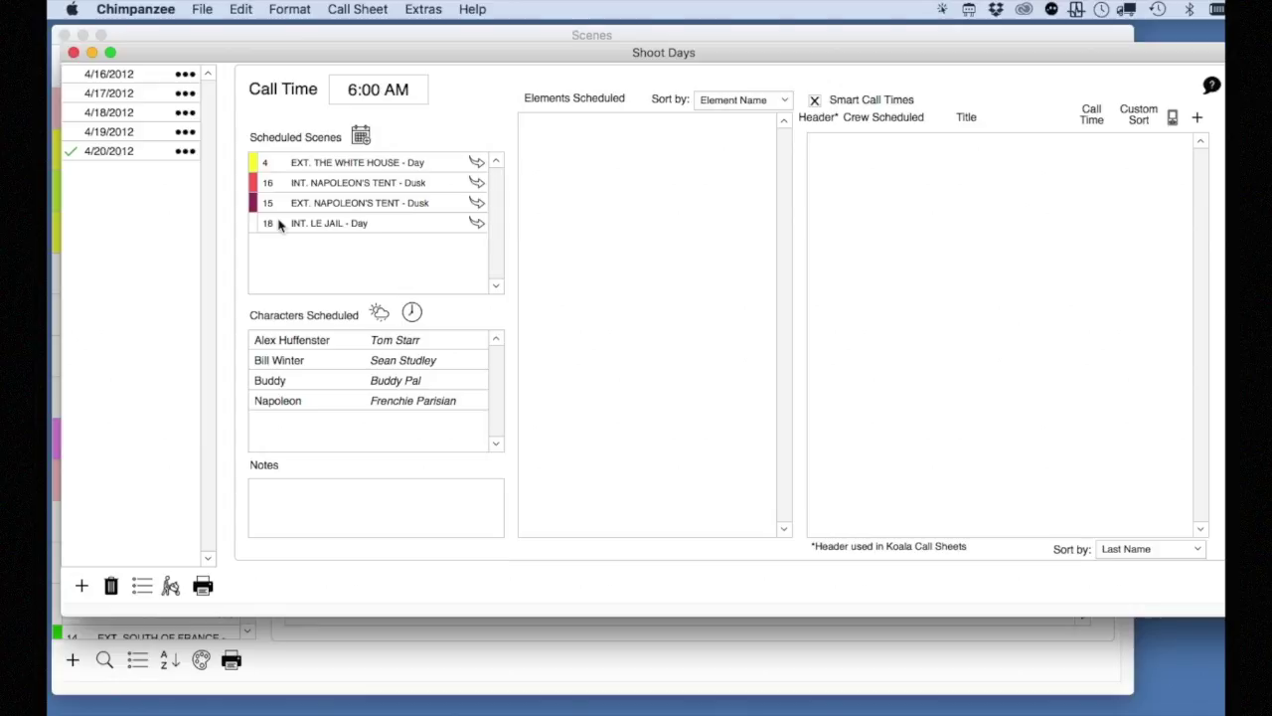
Step: Select 4/16/2012 and sort its scheduled elements by Category, then back by Element Name
{"action": "left_click", "coordinate": [97, 76]}
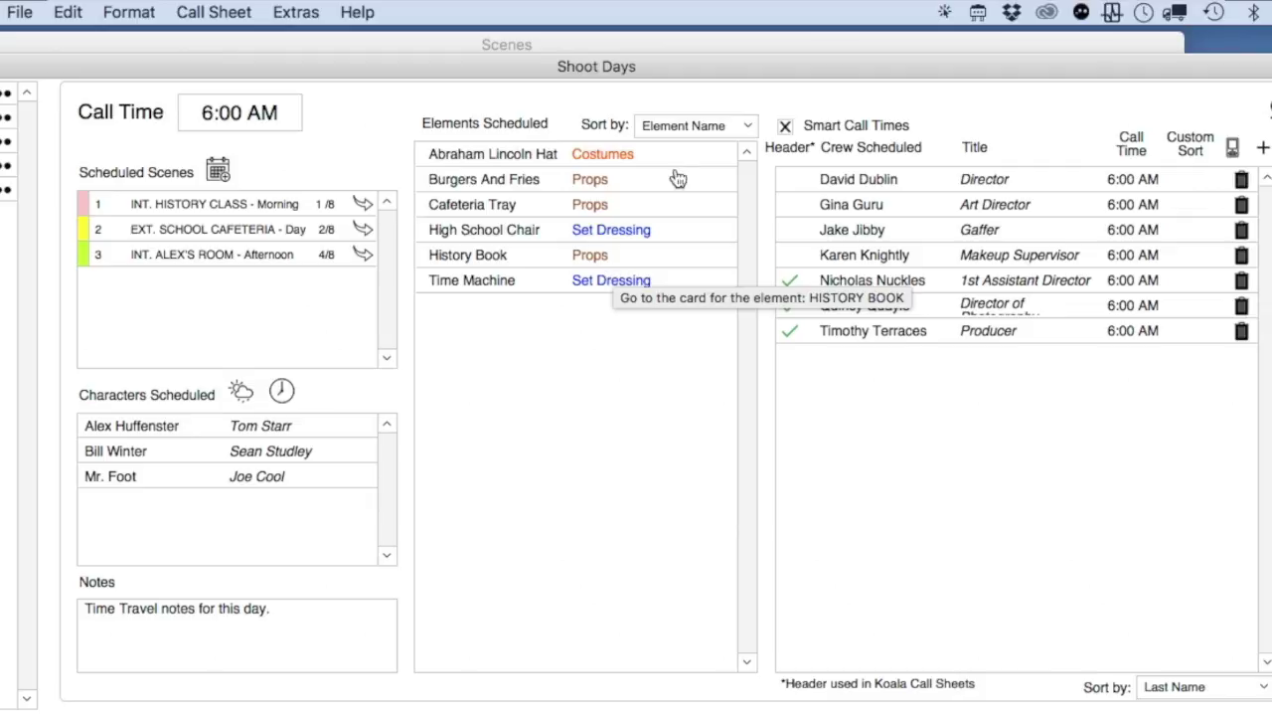
{"action": "left_click", "coordinate": [699, 128]}
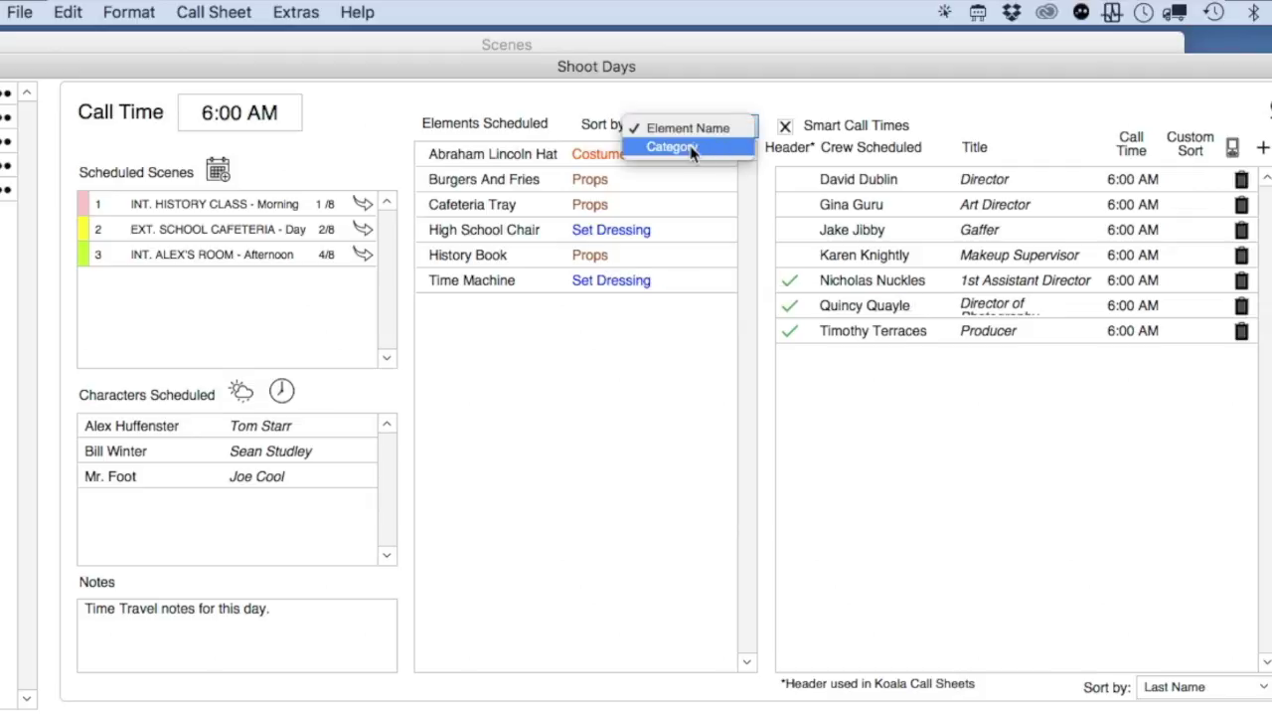
{"action": "left_click", "coordinate": [673, 146]}
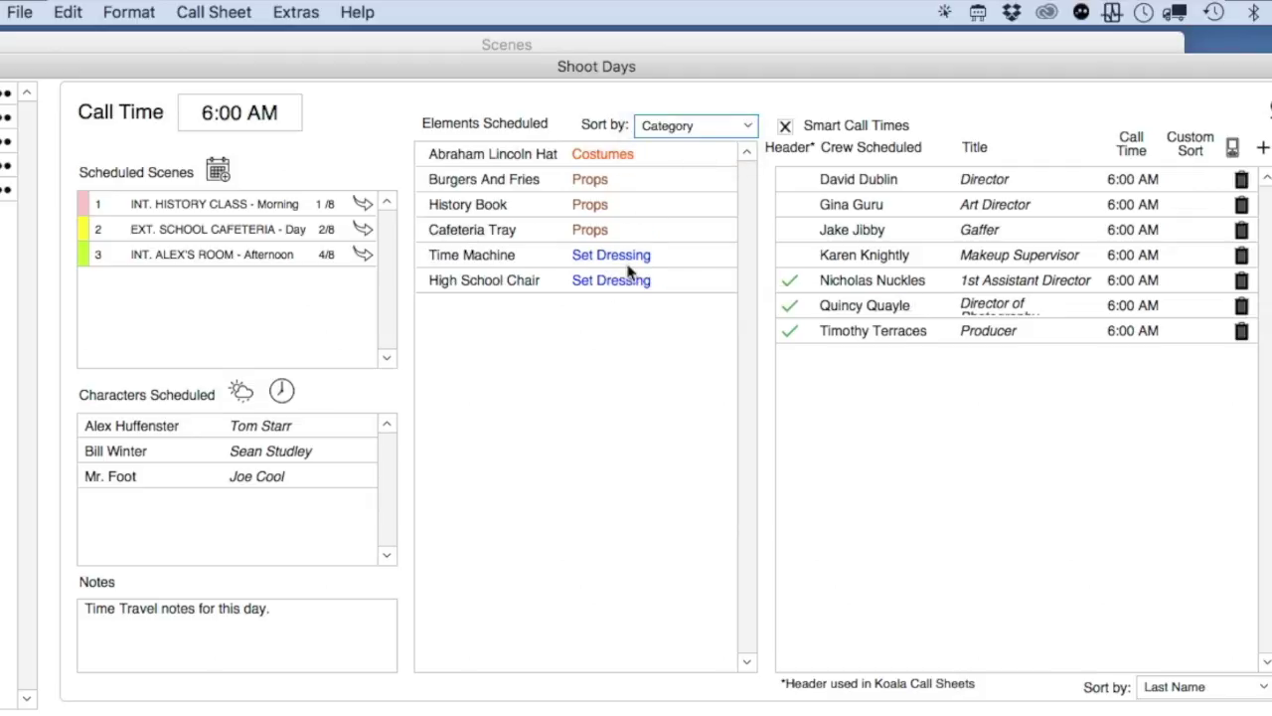
{"action": "left_click", "coordinate": [670, 128]}
{"action": "left_click", "coordinate": [668, 112]}
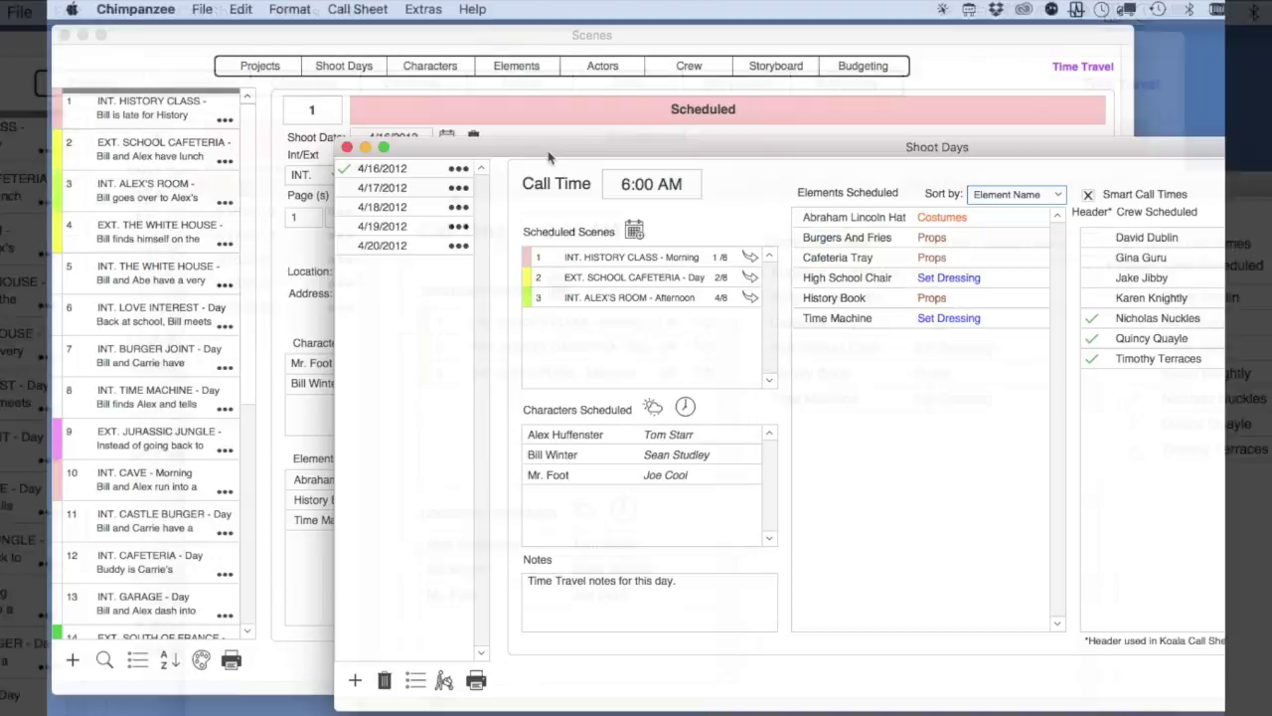
{"action": "left_click_drag", "start_coordinate": [547, 121], "coordinate": [695, 209]}
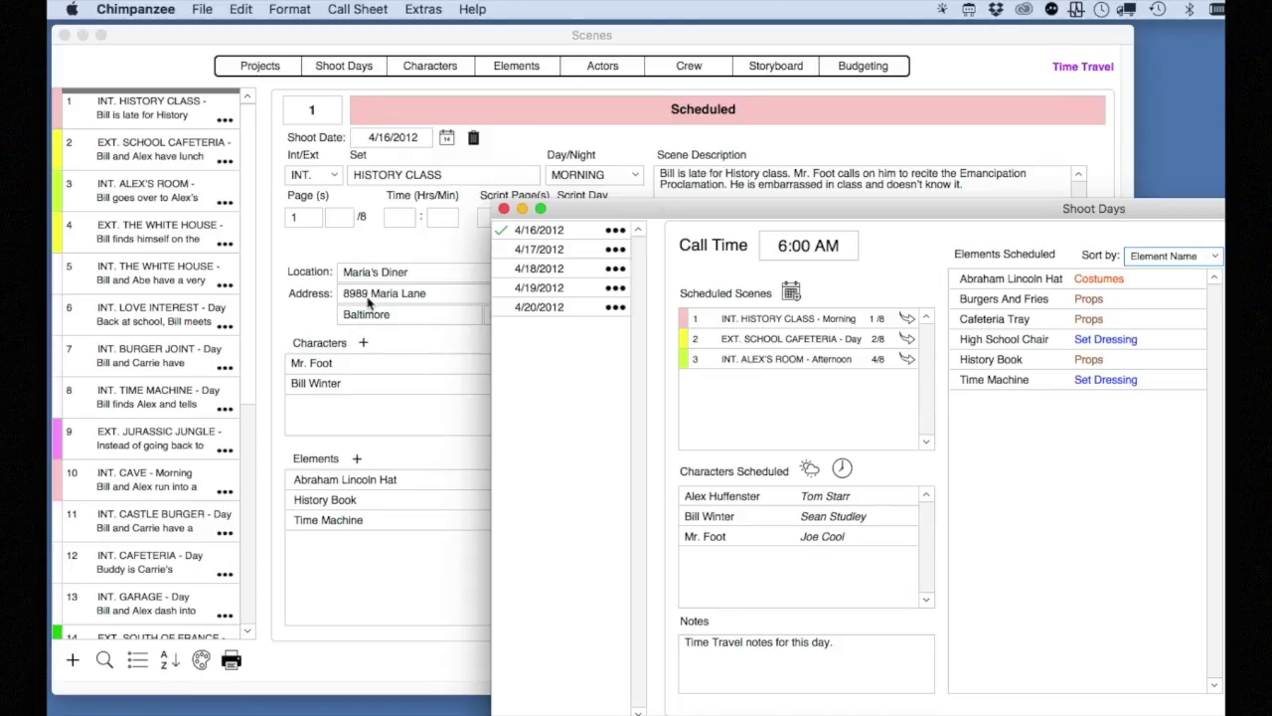
{"action": "left_click_drag", "start_coordinate": [628, 211], "coordinate": [256, 65]}
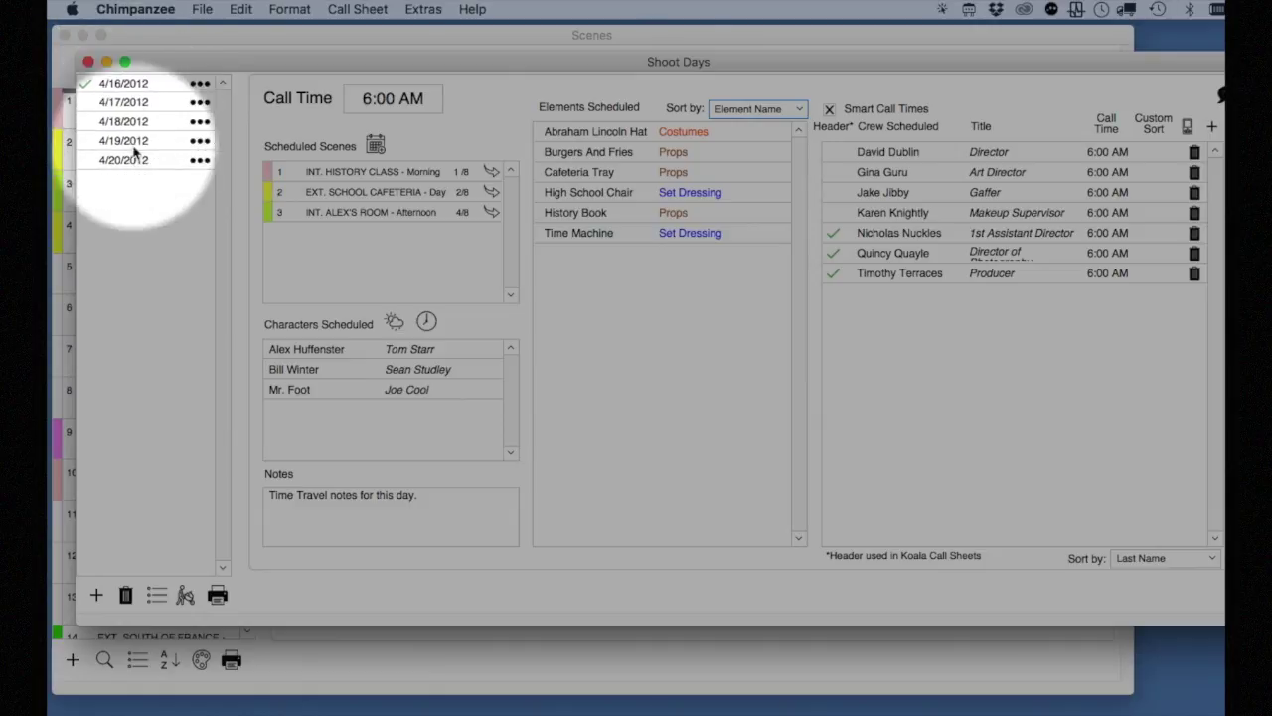